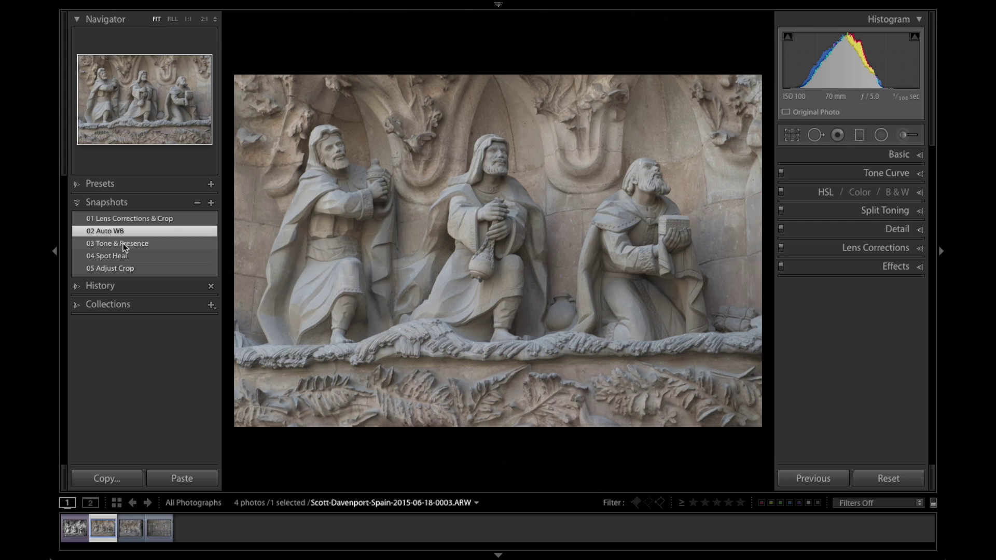
Step: Apply the 03 Tone & Presence snapshot to the photo and open its Basic tone adjustments
click(122, 243)
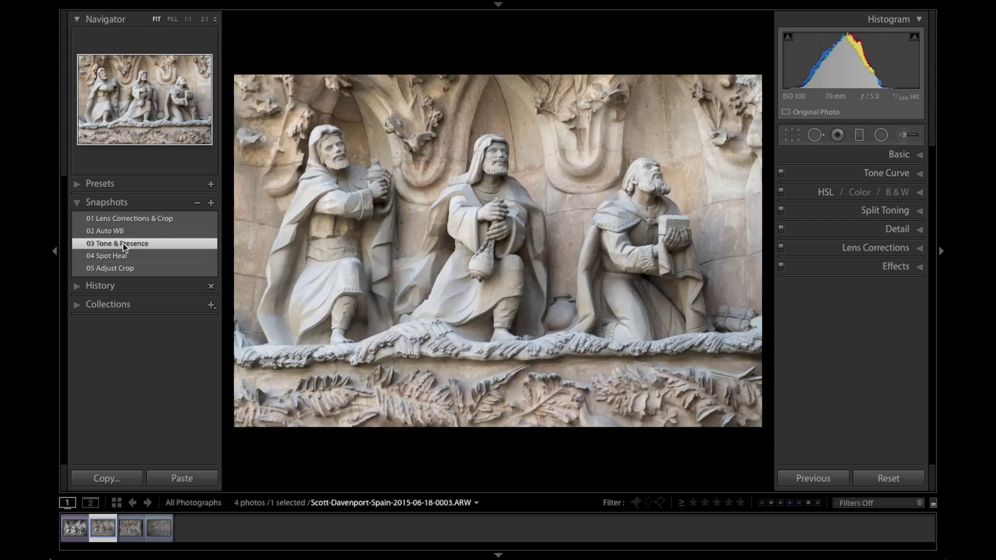
click(920, 174)
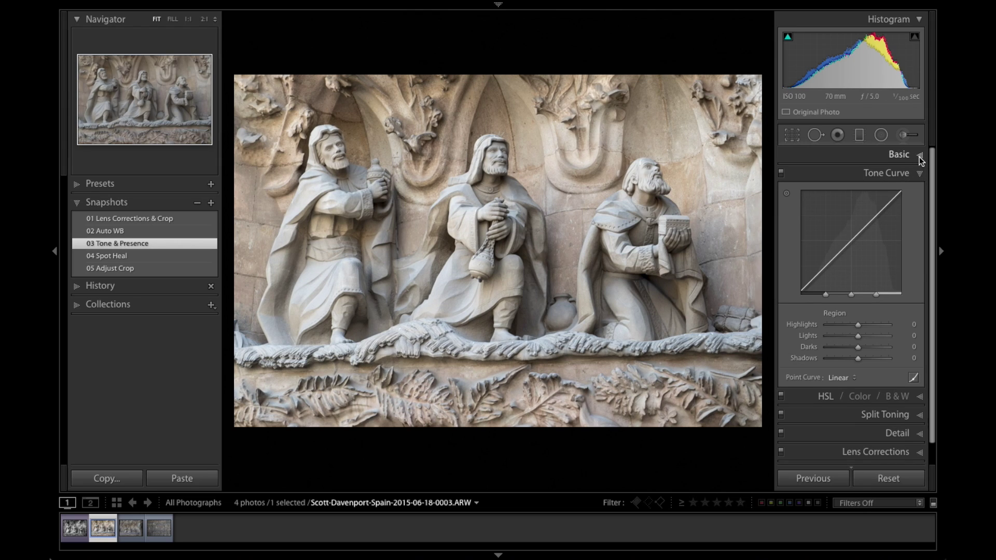
click(920, 154)
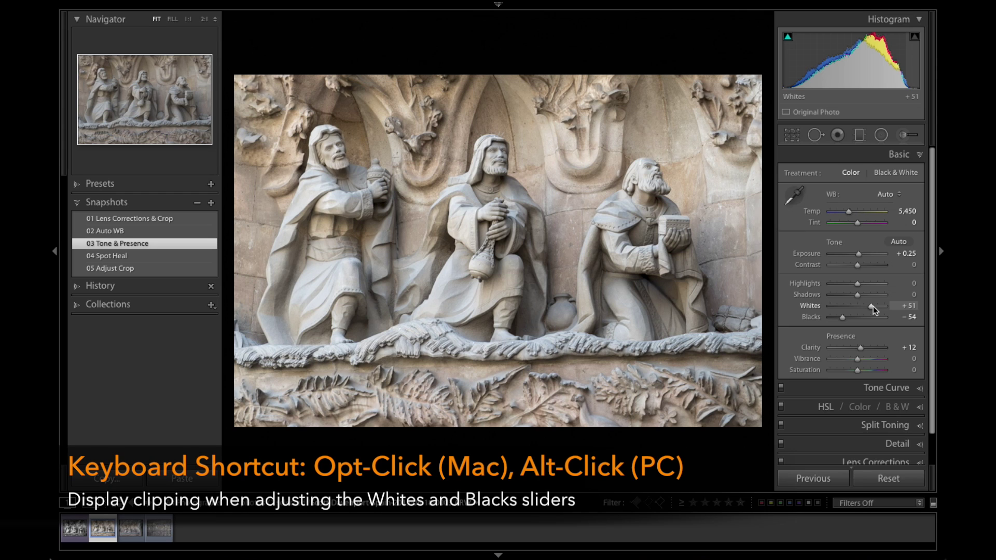
Step: Try raising Whites to +61 with the clipping preview displayed, and revert the change
key(alt)
alt+click(874, 309)
drag(873, 309, 876, 309)
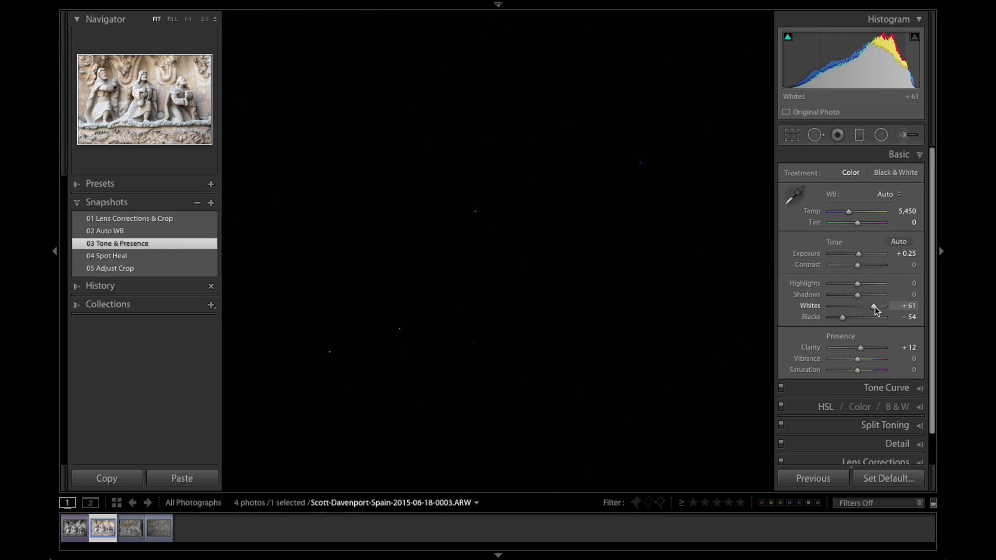
drag(876, 309, 874, 310)
key(ctrl+z)
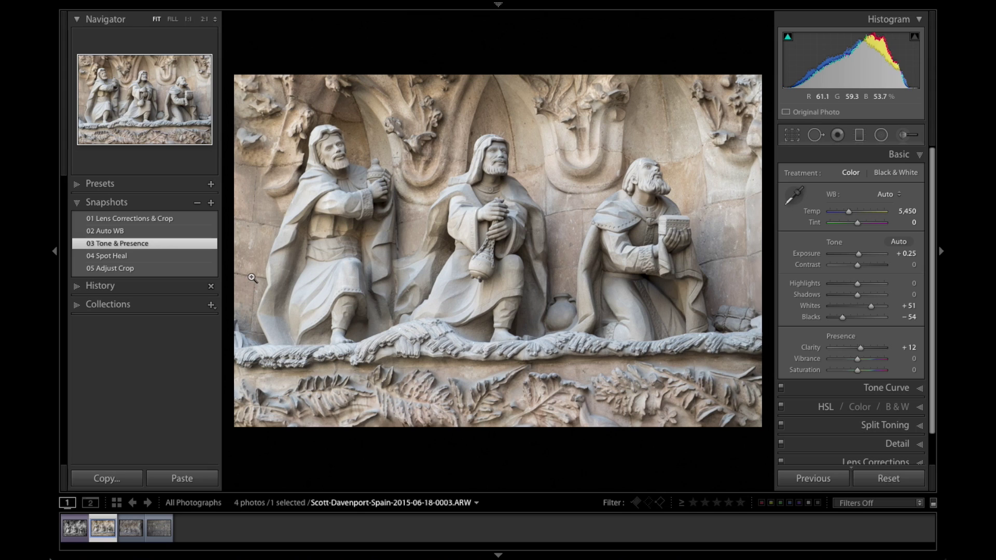
Step: Apply the 04 Spot Heal snapshot and then the 05 Adjust Crop snapshot
click(140, 257)
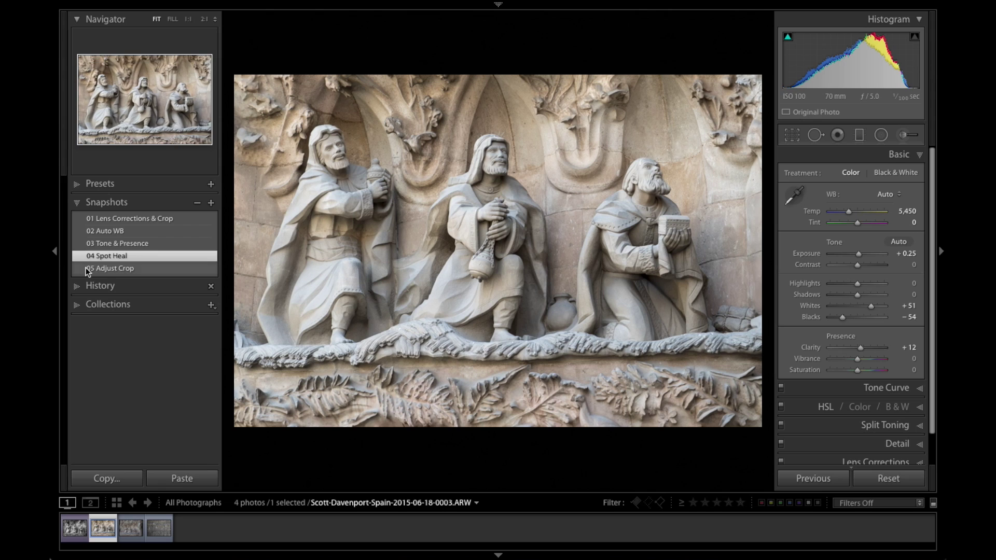
click(104, 270)
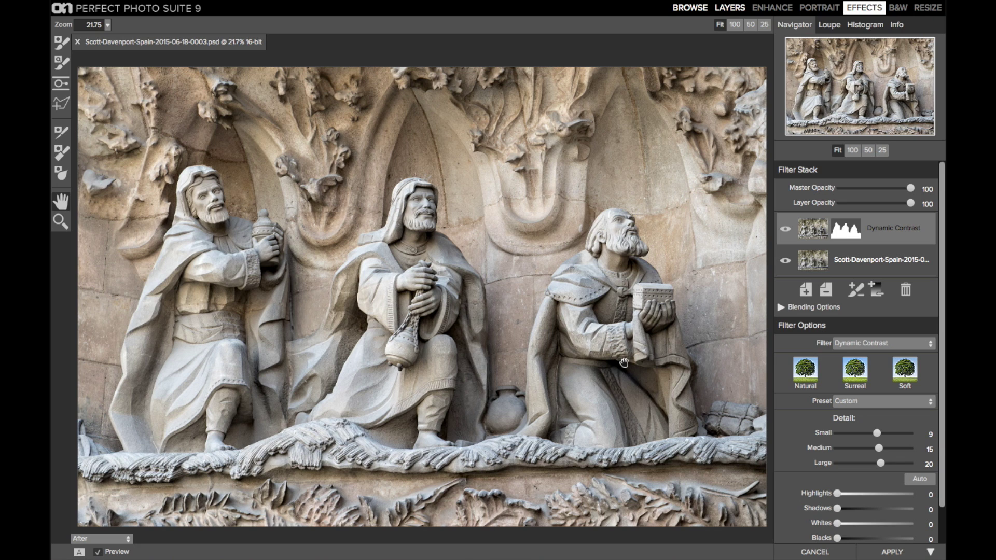
Step: In Perfect Photo Suite's Effects module, set the Dynamic Contrast filter to Natural with Small detail 9, and check its mask overlay
scroll(837, 347, down, 2)
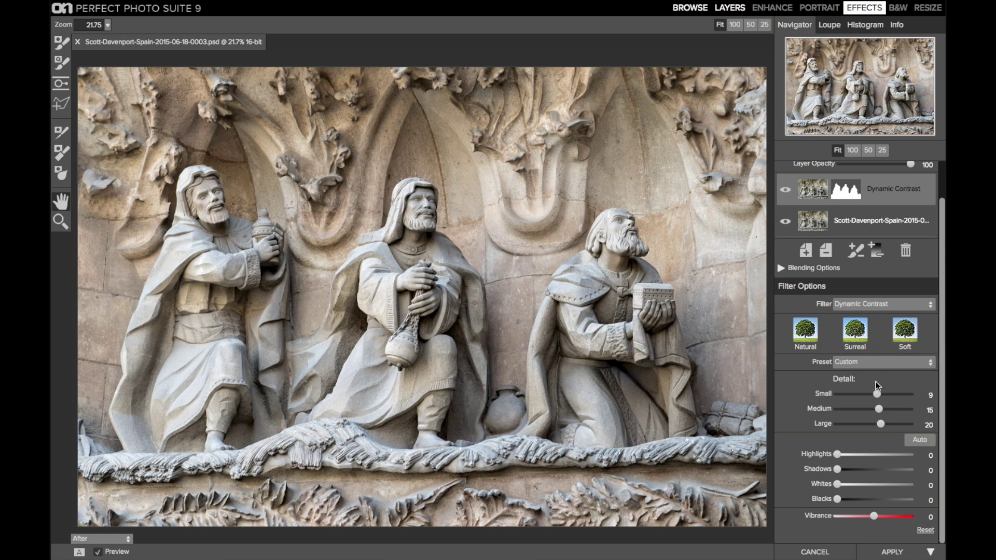
click(801, 335)
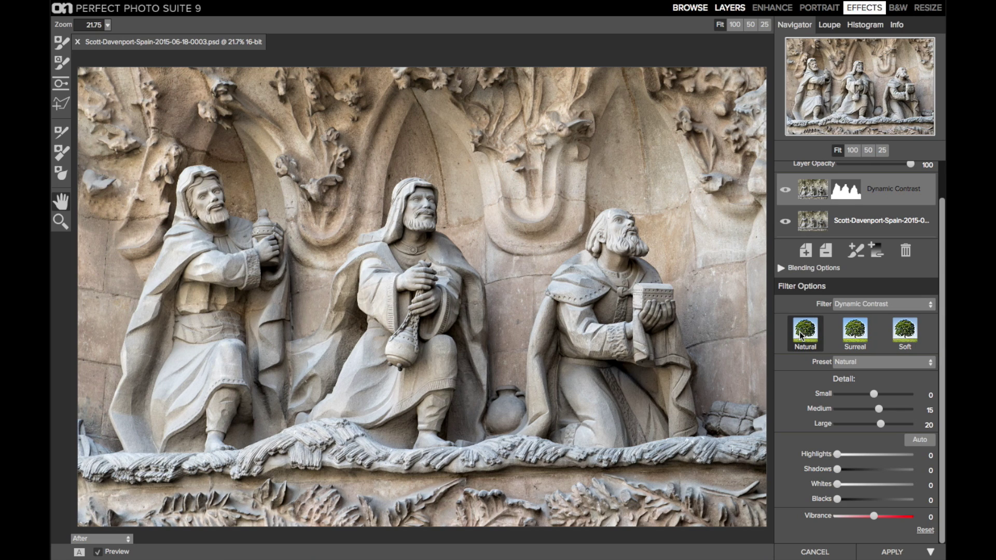
drag(875, 395, 877, 395)
click(927, 395)
text(9)
key(Return)
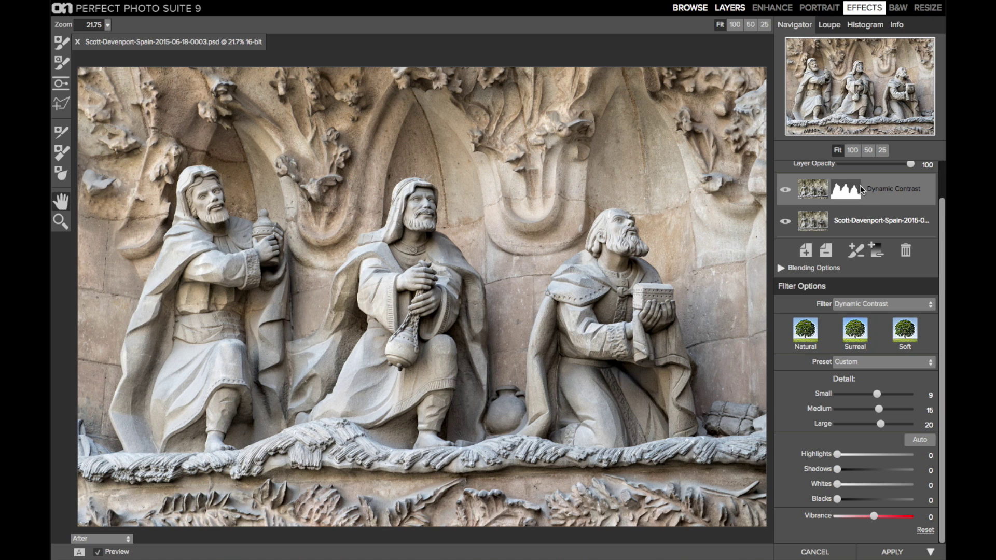
key(ctrl+m)
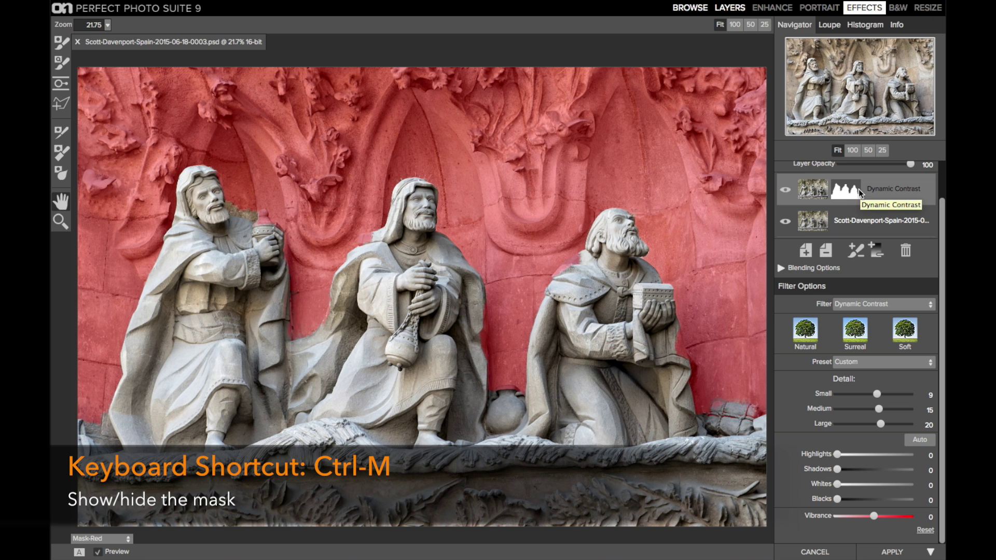
key(ctrl+m)
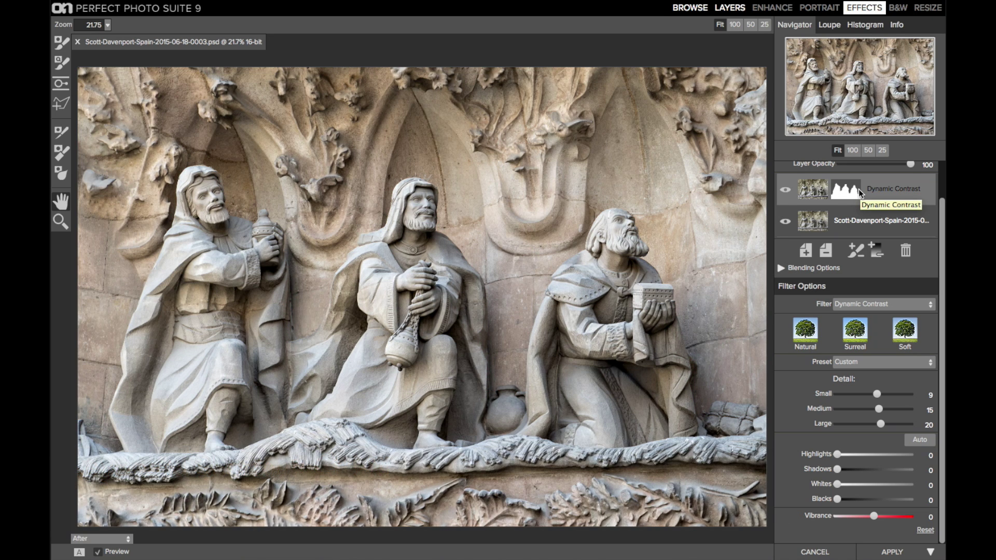
Step: Hide the existing Dynamic Contrast filter and add a new one directly above the base photo with Small detail set to 9
click(851, 219)
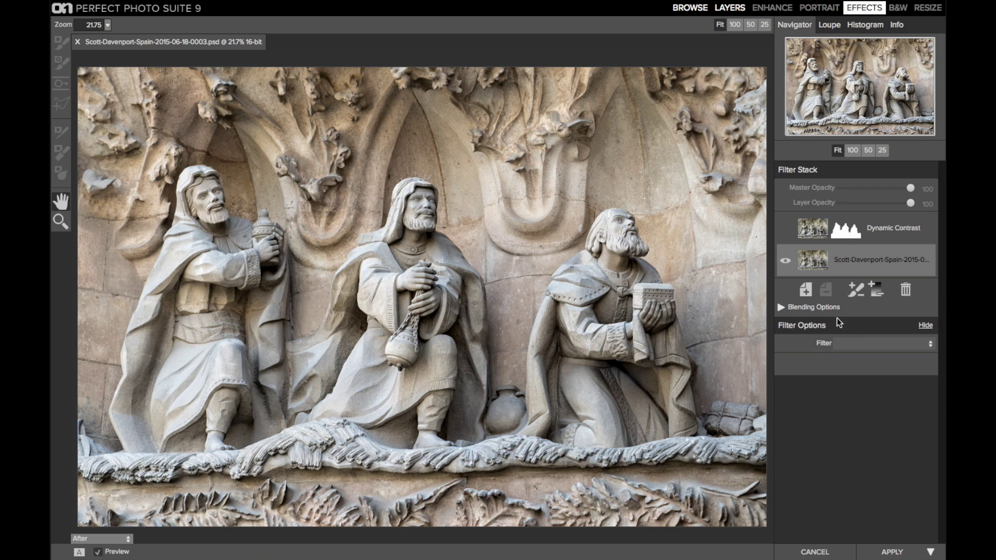
click(806, 290)
click(842, 377)
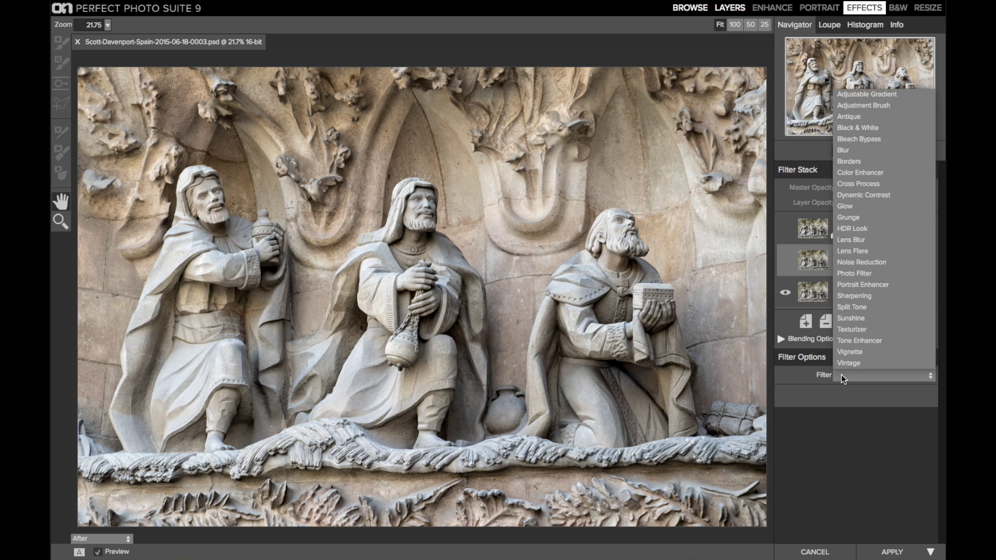
click(904, 199)
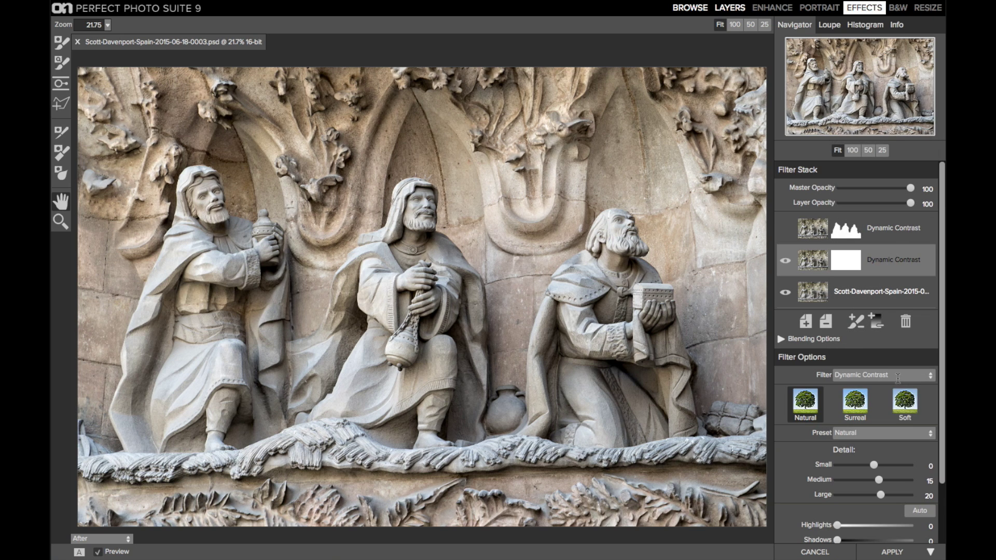
click(925, 466)
text(9)
key(Return)
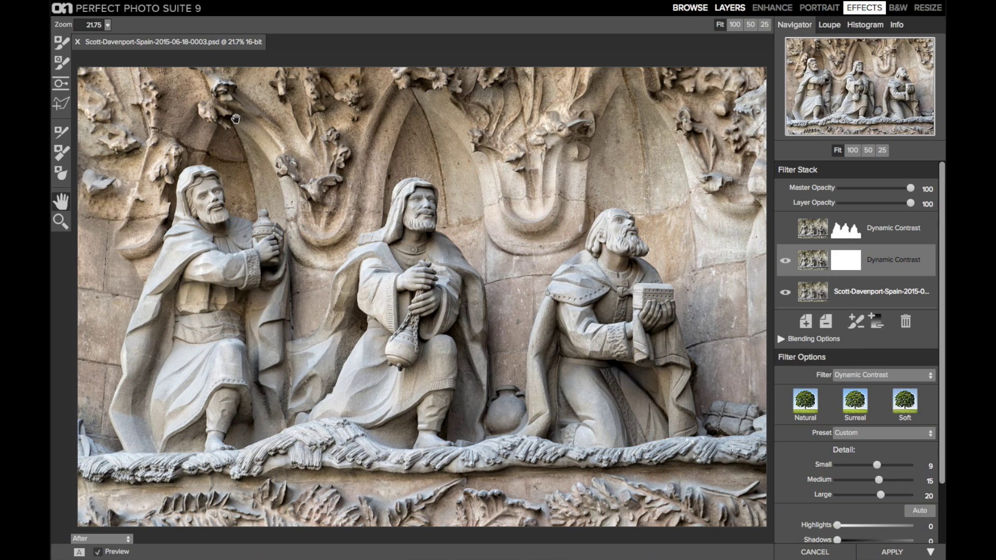
Step: Mask the new filter out of the stone wall behind the figures using the Quick Mask brush in Paint Out mode at size 175
click(65, 66)
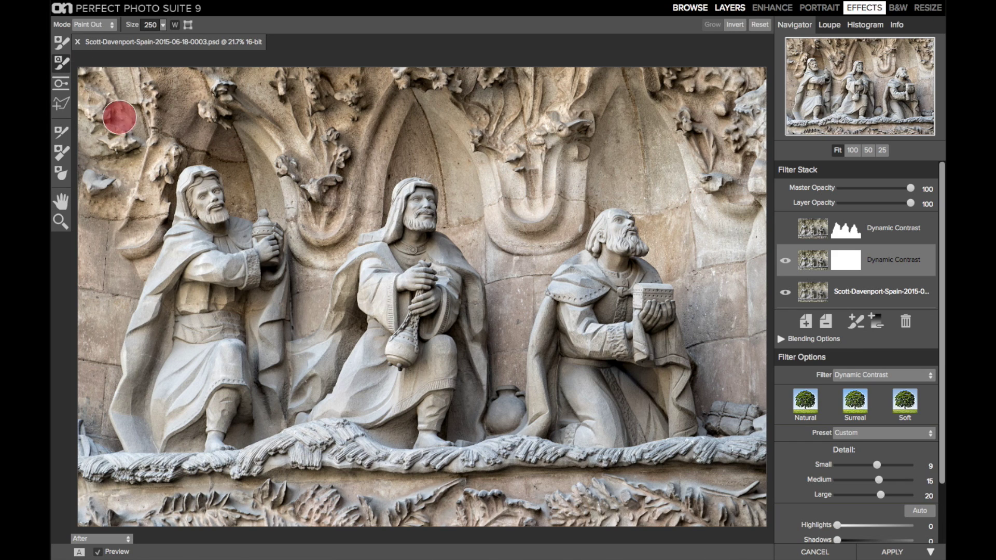
key(bracketleft)
key(bracketleft)
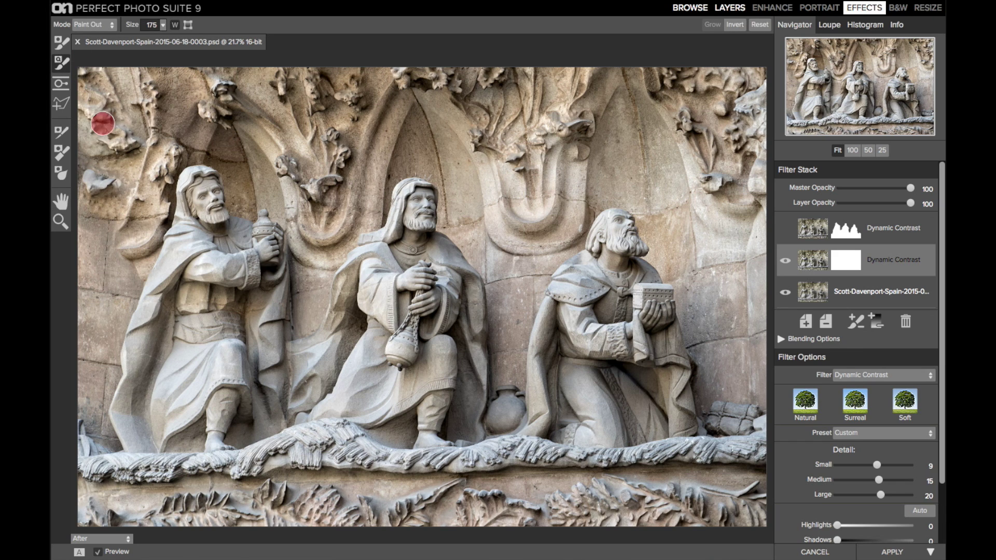
mouse_move(99, 121)
mouse_down()
mouse_move(94, 378)
mouse_move(137, 180)
mouse_move(155, 147)
mouse_move(187, 125)
mouse_move(254, 138)
mouse_move(311, 187)
mouse_move(305, 289)
mouse_move(353, 184)
mouse_move(420, 100)
mouse_move(459, 131)
mouse_move(481, 174)
mouse_move(509, 335)
mouse_move(549, 215)
mouse_move(618, 158)
mouse_move(651, 169)
mouse_move(681, 218)
mouse_move(724, 357)
mouse_up()
mouse_move(733, 182)
mouse_down()
mouse_move(728, 126)
mouse_move(692, 111)
mouse_move(497, 93)
mouse_up()
mouse_move(132, 129)
mouse_down()
mouse_move(98, 173)
mouse_move(643, 91)
mouse_up()
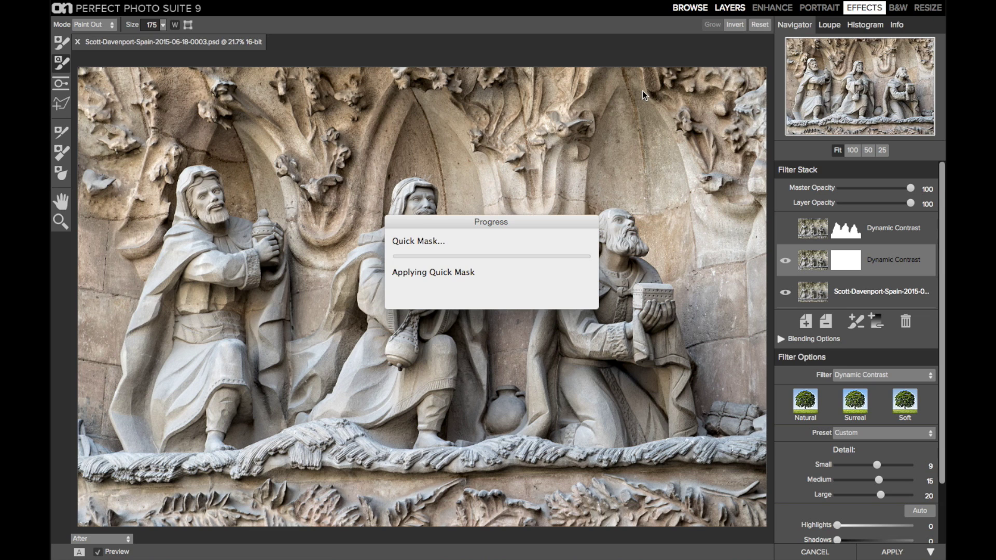
click(642, 92)
mouse_move(643, 92)
mouse_down()
mouse_move(646, 139)
mouse_move(602, 210)
mouse_up()
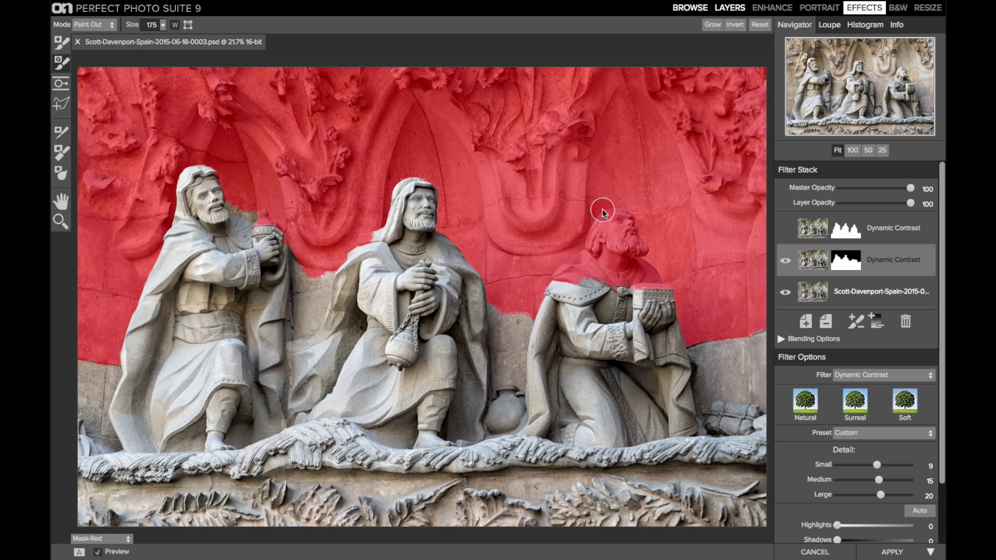
click(609, 225)
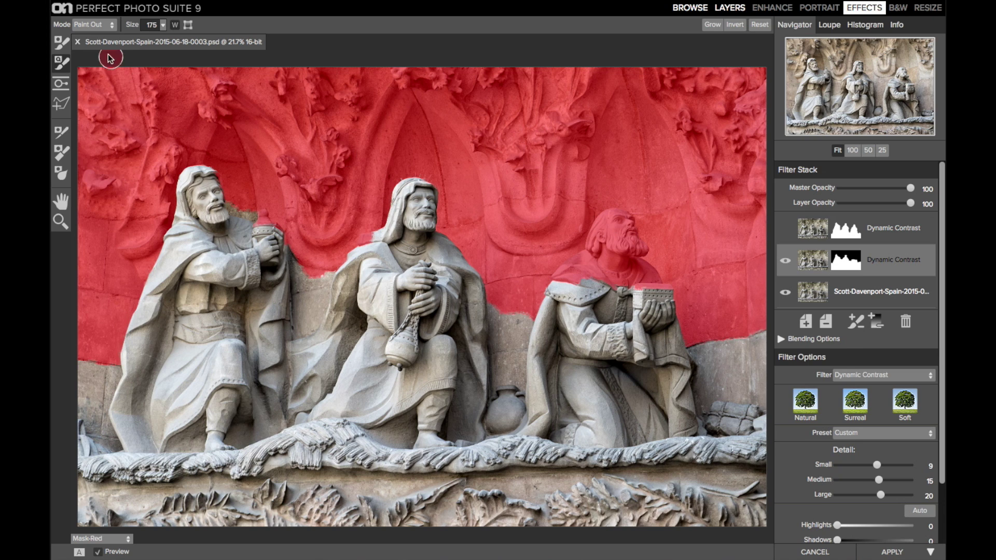
Step: Paint the filter back in over the third figure's head and shoulders using the Masking Brush at size 200 with Perfect Brush enabled
click(61, 42)
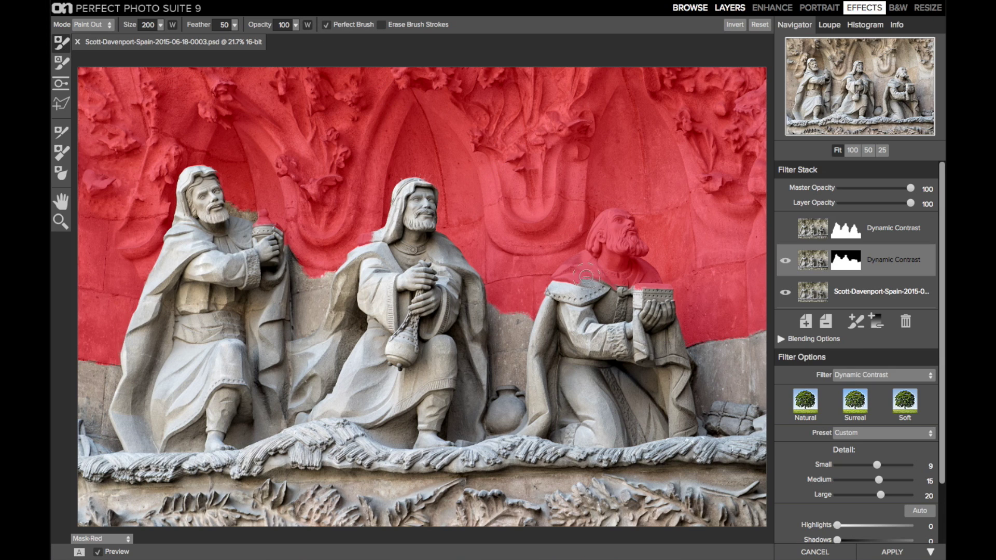
drag(568, 278, 580, 269)
key(x)
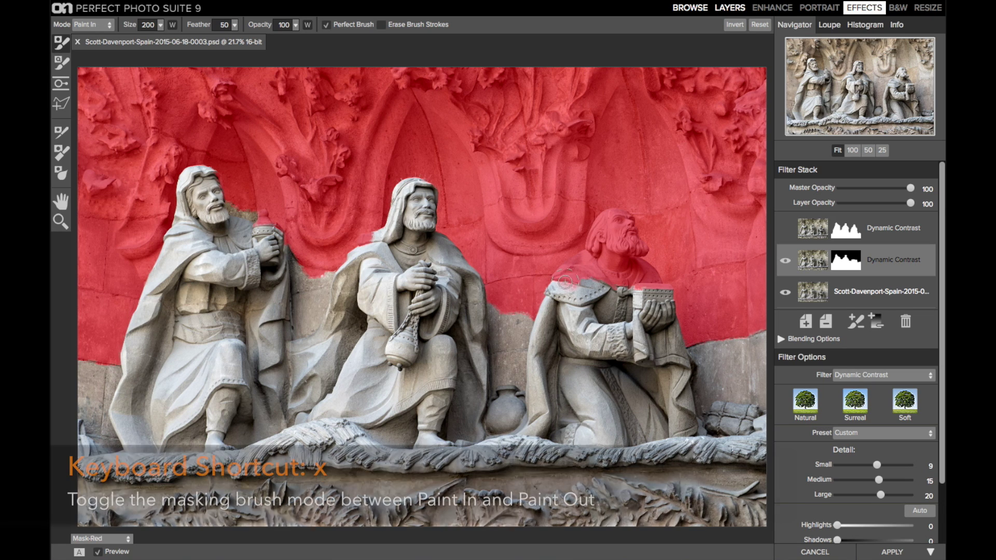
mouse_move(584, 275)
mouse_down()
mouse_move(618, 222)
mouse_move(638, 251)
mouse_move(619, 246)
mouse_move(625, 218)
mouse_move(616, 215)
mouse_move(587, 258)
mouse_move(612, 276)
mouse_move(640, 266)
mouse_move(653, 284)
mouse_move(629, 271)
mouse_move(619, 286)
mouse_move(642, 270)
mouse_move(624, 252)
mouse_move(640, 249)
mouse_move(616, 214)
mouse_move(607, 281)
mouse_move(574, 278)
mouse_move(578, 263)
mouse_move(564, 278)
mouse_move(586, 272)
mouse_up()
Step: Paint out the leftover unmasked wall patches between and beside the figures, and hide the mask overlay
key(x)
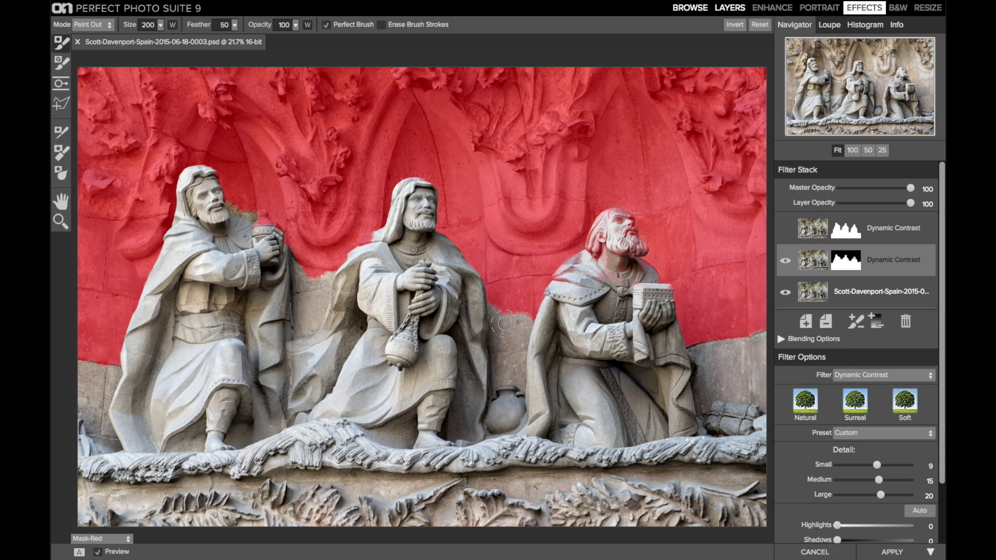
mouse_move(497, 310)
mouse_down()
mouse_move(498, 381)
mouse_move(519, 379)
mouse_move(529, 313)
mouse_move(508, 328)
mouse_move(509, 302)
mouse_up()
mouse_move(691, 322)
mouse_down()
mouse_move(706, 399)
mouse_move(757, 395)
mouse_move(756, 347)
mouse_move(707, 347)
mouse_move(742, 364)
mouse_move(756, 348)
mouse_move(757, 376)
mouse_move(762, 324)
mouse_move(697, 346)
mouse_move(702, 365)
mouse_move(744, 388)
mouse_up()
mouse_move(330, 265)
mouse_down()
mouse_move(310, 323)
mouse_move(302, 269)
mouse_move(300, 326)
mouse_move(309, 283)
mouse_move(305, 294)
mouse_move(297, 263)
mouse_move(298, 320)
mouse_move(299, 256)
mouse_move(303, 315)
mouse_move(241, 208)
mouse_up()
mouse_move(108, 375)
mouse_down()
mouse_move(93, 420)
mouse_move(101, 444)
mouse_move(106, 367)
mouse_move(82, 399)
mouse_move(82, 364)
mouse_move(83, 395)
mouse_move(106, 373)
mouse_move(103, 433)
mouse_up()
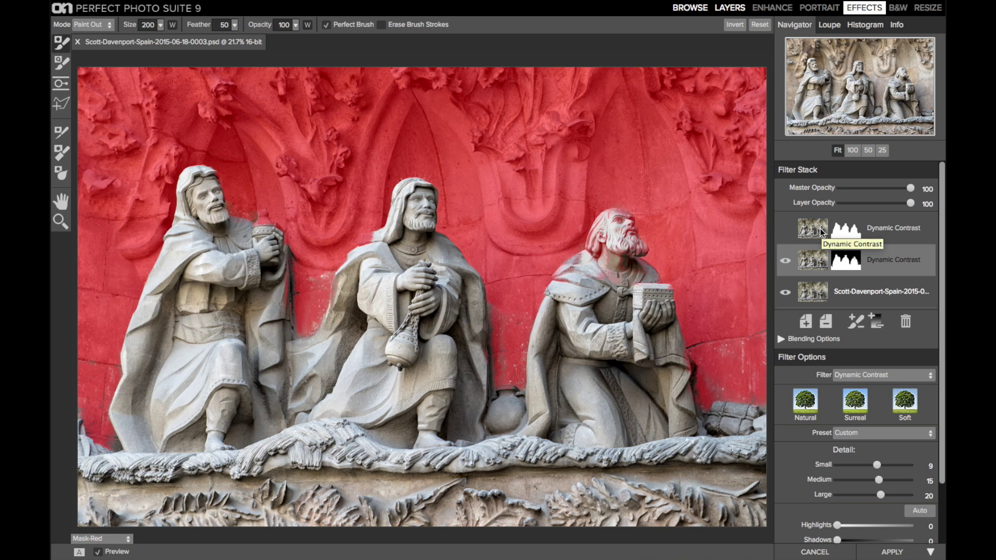
key(ctrl+m)
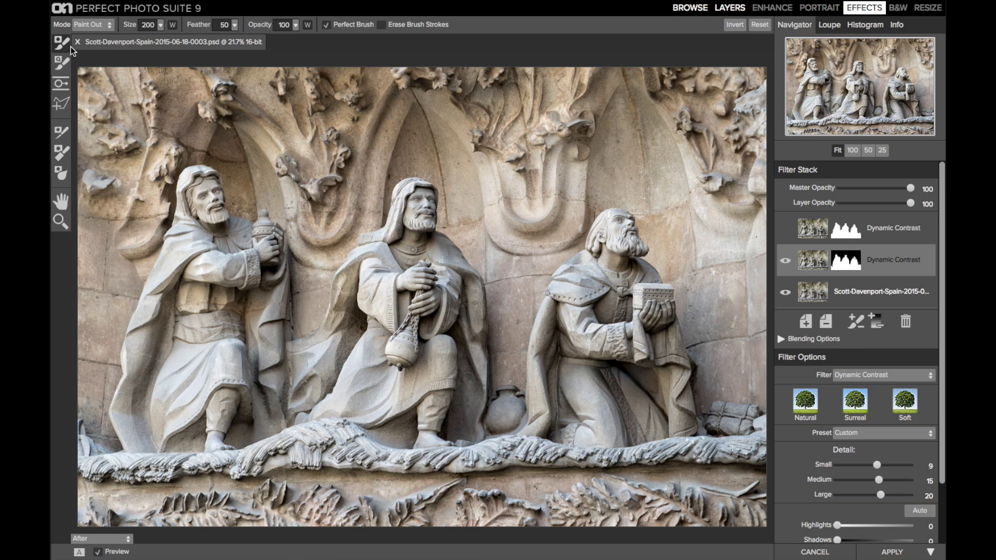
Step: Configure the Masking Brush with Perfect Brush off, opacity 32, size 1600 and Paint In mode, with the mask overlay shown
click(329, 27)
key(ctrl+m)
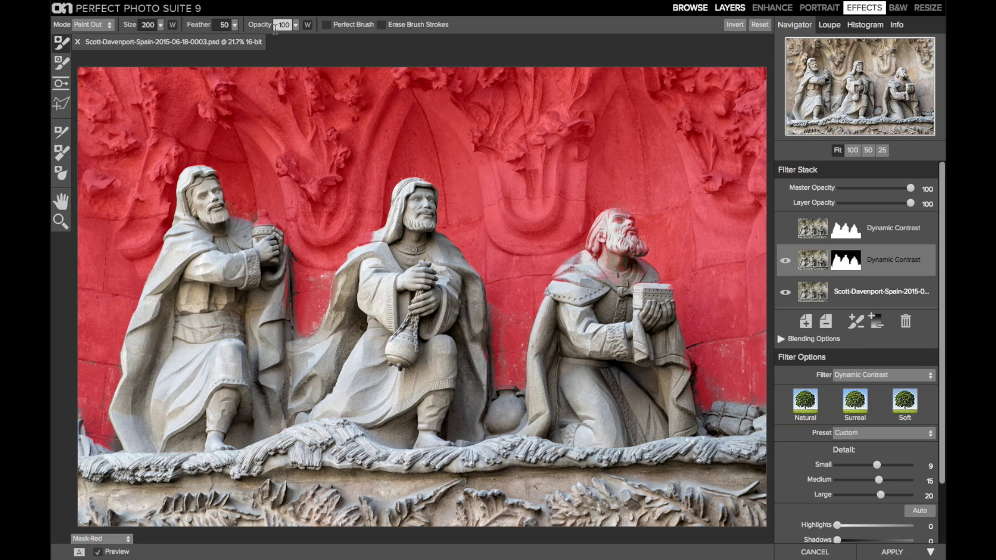
drag(265, 25, 199, 24)
key(bracketright)
key(bracketright)
key(bracketright)
key(bracketright)
key(bracketright)
key(bracketright)
key(bracketright)
key(bracketright)
key(bracketright)
key(bracketright)
key(bracketright)
key(bracketright)
key(bracketright)
key(bracketright)
key(alt)
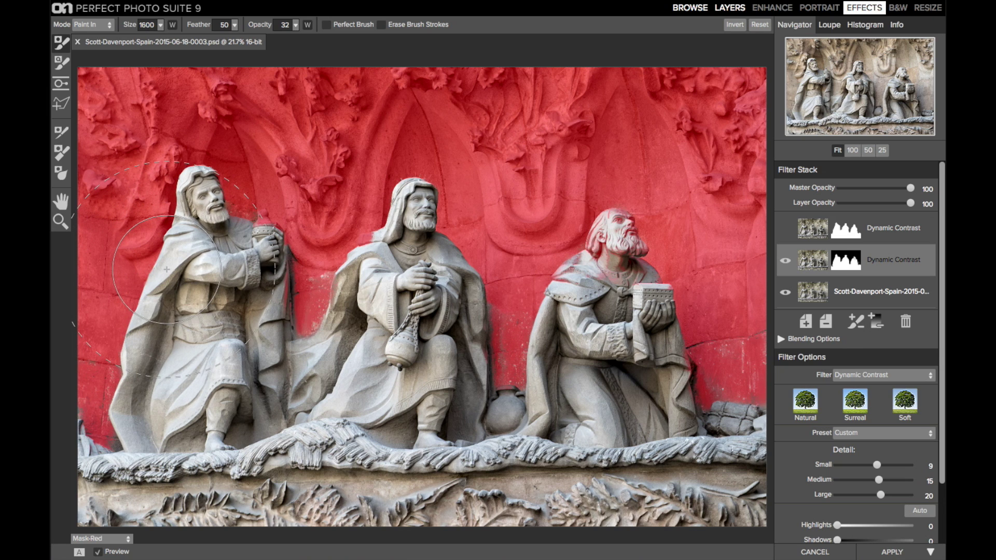
Step: Partially paint the filter back in over the whole masked wall, hide the overlay and undo the extra brush pass
click(95, 385)
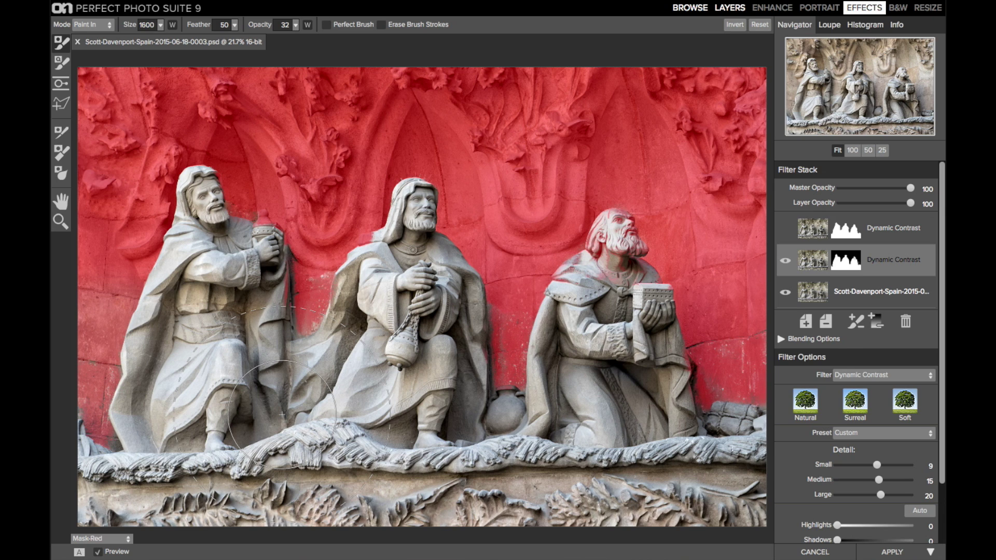
mouse_move(283, 415)
mouse_down()
mouse_move(164, 349)
mouse_move(102, 228)
mouse_move(140, 113)
mouse_move(177, 104)
mouse_move(419, 125)
mouse_move(760, 100)
mouse_up()
mouse_move(764, 314)
mouse_down()
mouse_move(751, 359)
mouse_move(726, 311)
mouse_move(615, 179)
mouse_move(561, 200)
mouse_move(538, 357)
mouse_move(513, 277)
mouse_move(477, 220)
mouse_move(449, 215)
mouse_move(327, 238)
mouse_move(292, 307)
mouse_move(271, 280)
mouse_move(496, 375)
mouse_move(750, 378)
mouse_move(774, 209)
mouse_move(759, 77)
mouse_move(353, 119)
mouse_move(125, 112)
mouse_move(95, 340)
mouse_move(282, 386)
mouse_up()
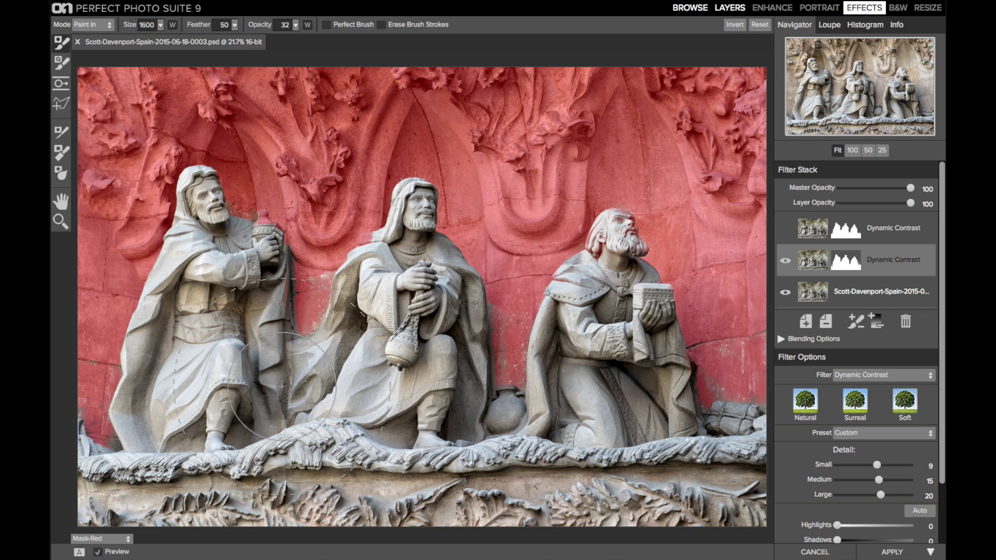
key(ctrl+m)
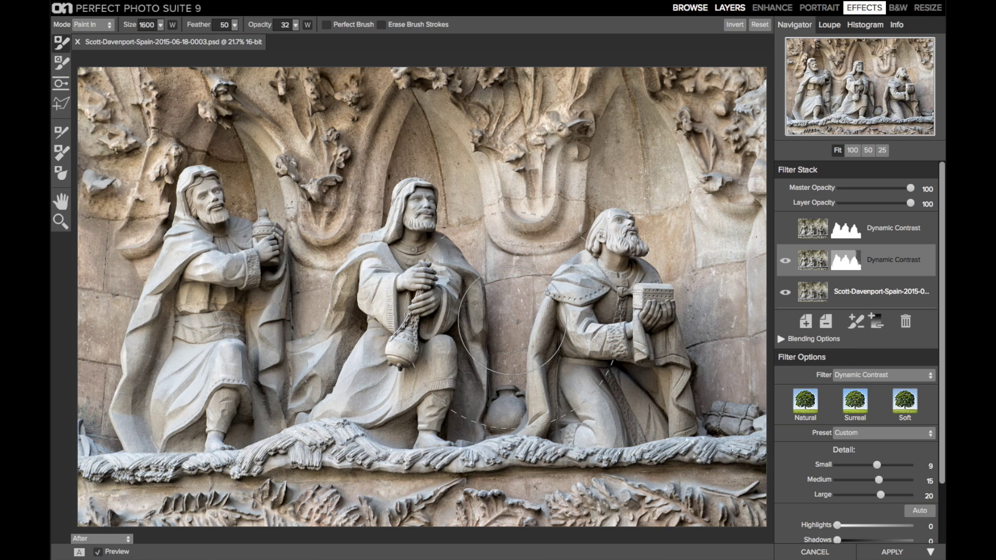
key(super+z)
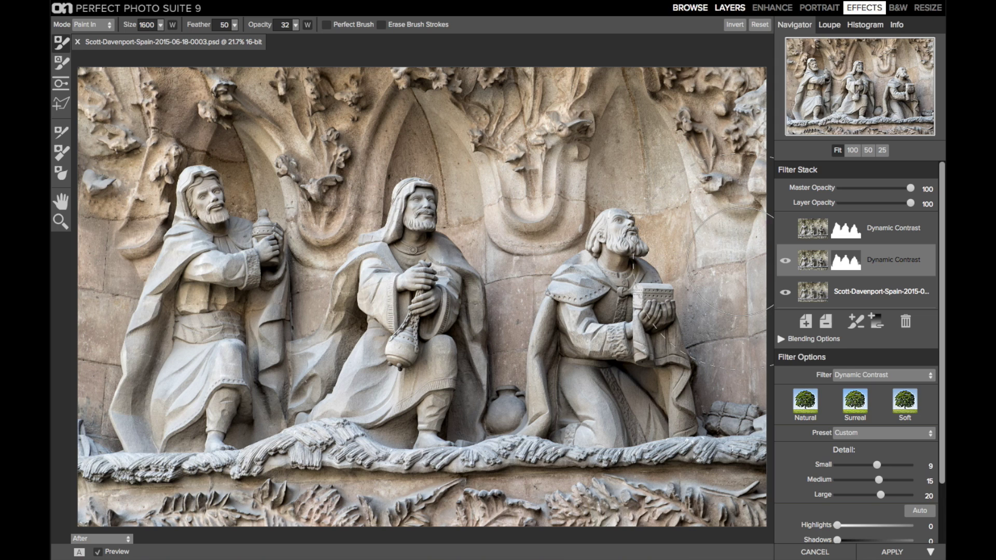
Step: Switch to the B&W module, search the presets for "bogart" and apply the Bogart Neutral preset to the photo
click(834, 323)
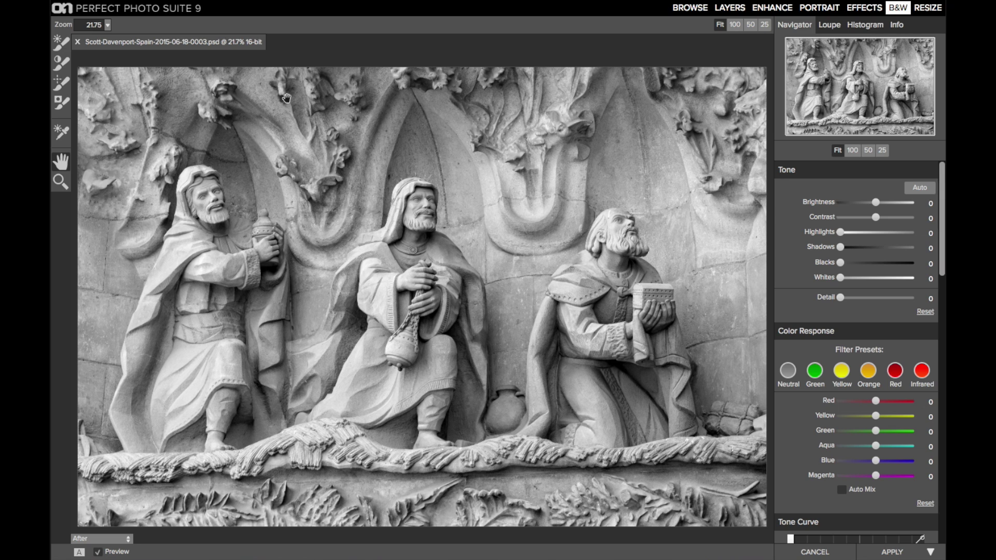
key(super+Left)
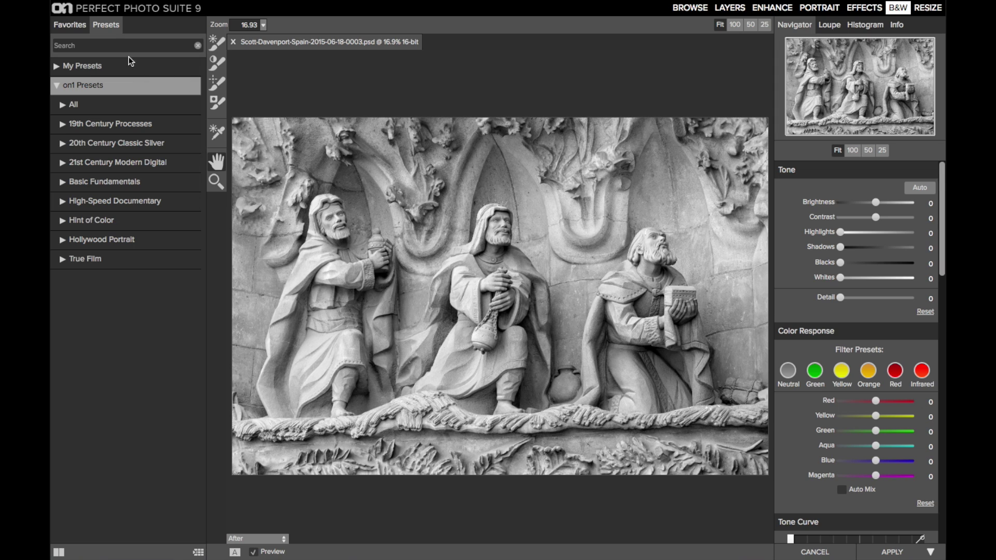
click(114, 47)
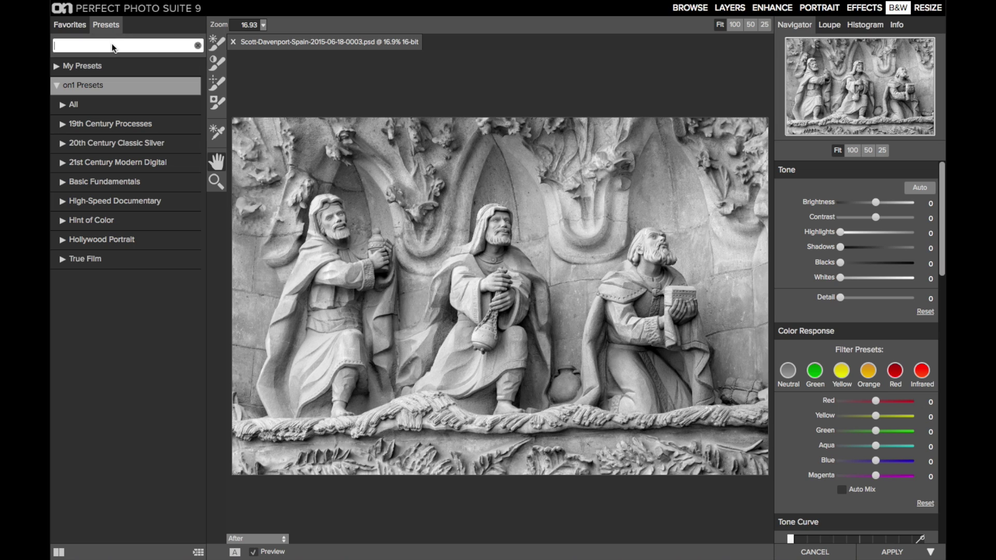
text(bogart)
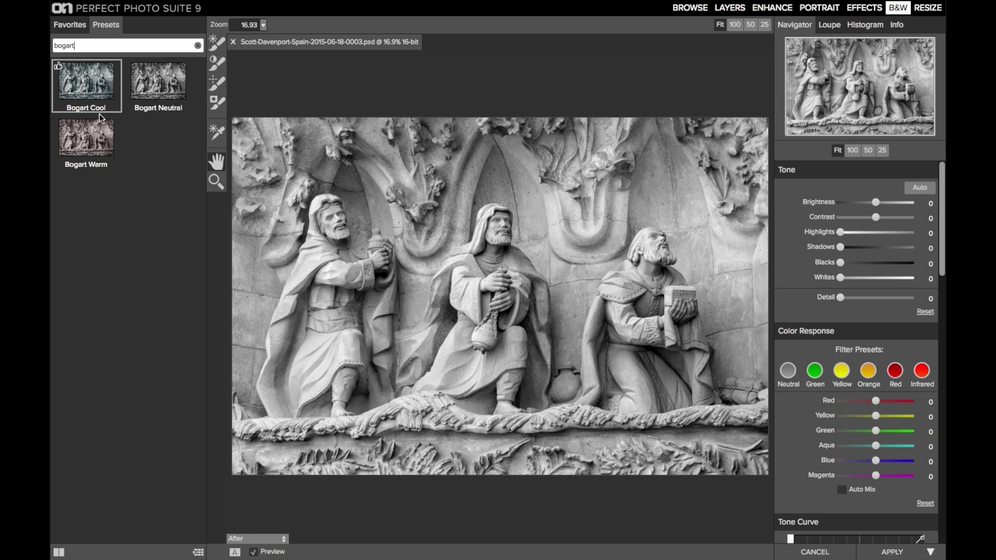
click(151, 89)
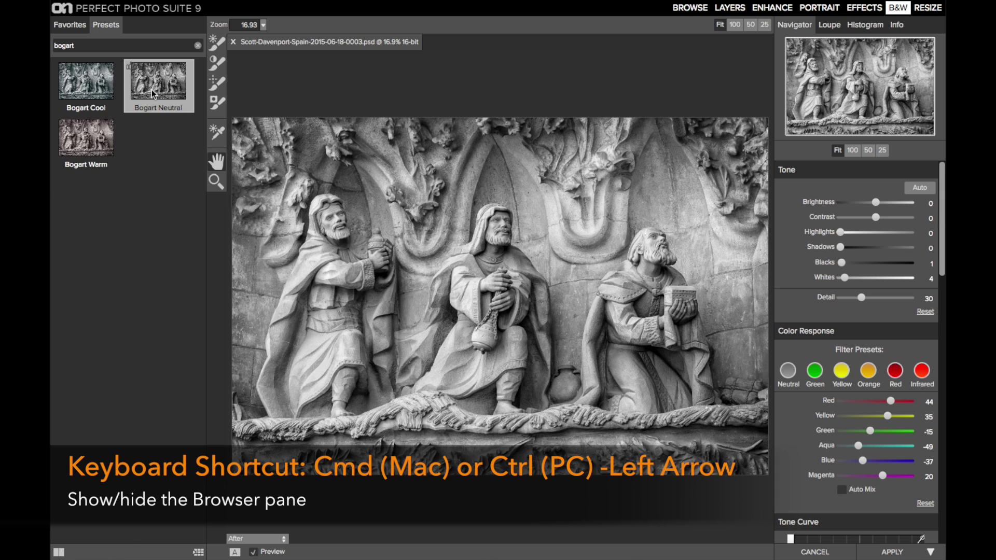
Step: Hide the preset browser pane and raise the global contrast to about 13
key(ctrl+Left)
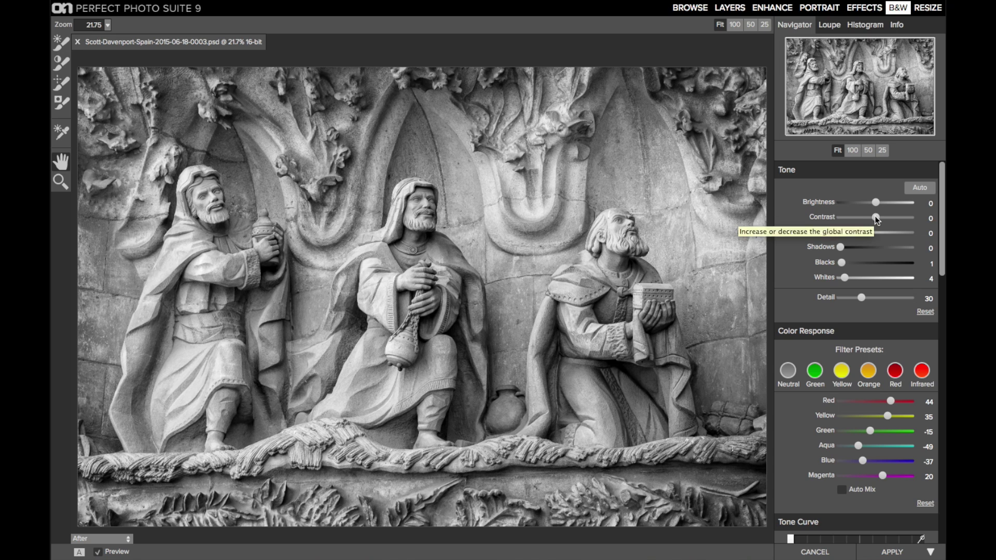
drag(876, 218, 879, 218)
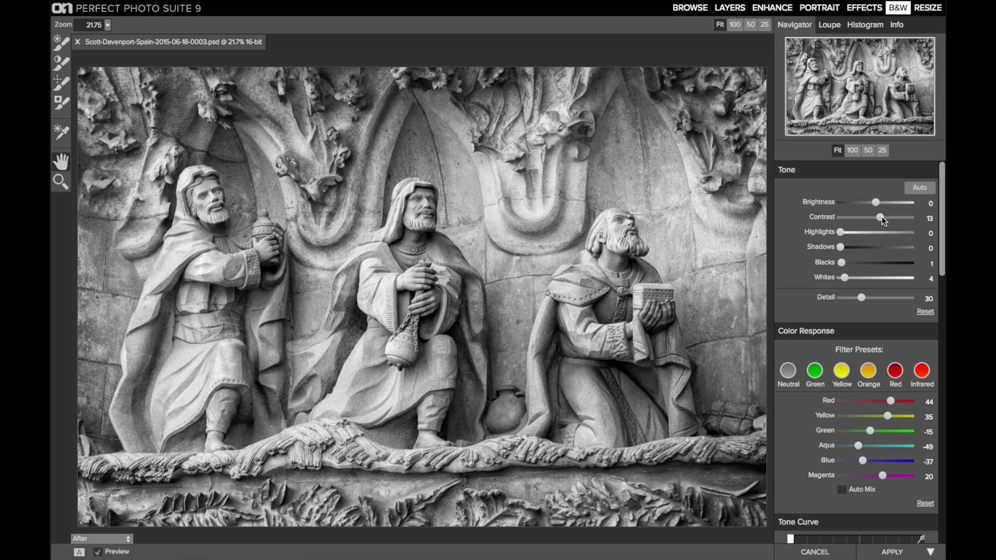
drag(882, 216, 883, 216)
Step: Try adjusting the preset tone curve's shadow point and reset the tone curve to a straight line
scroll(883, 309, down, 5)
scroll(883, 309, down, 1)
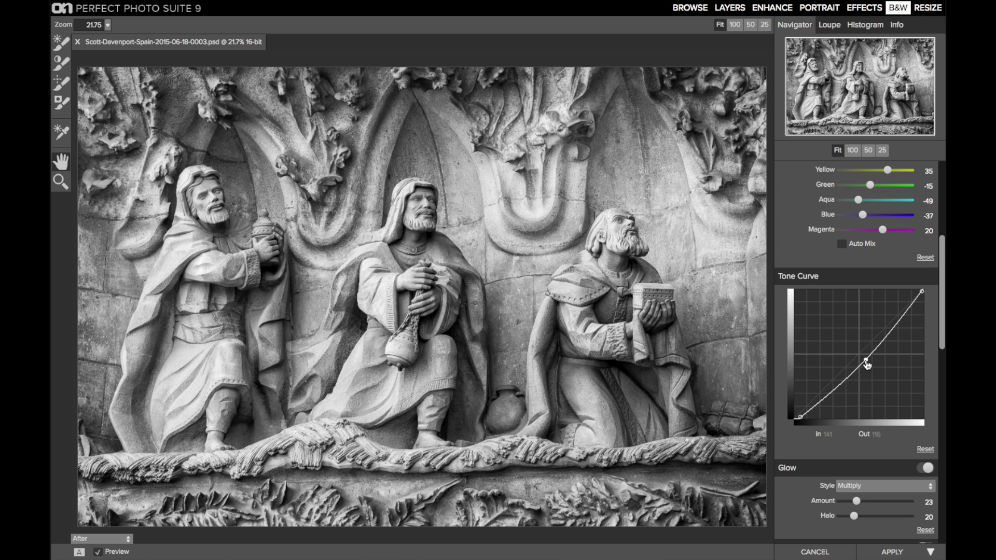
click(801, 418)
drag(801, 418, 799, 417)
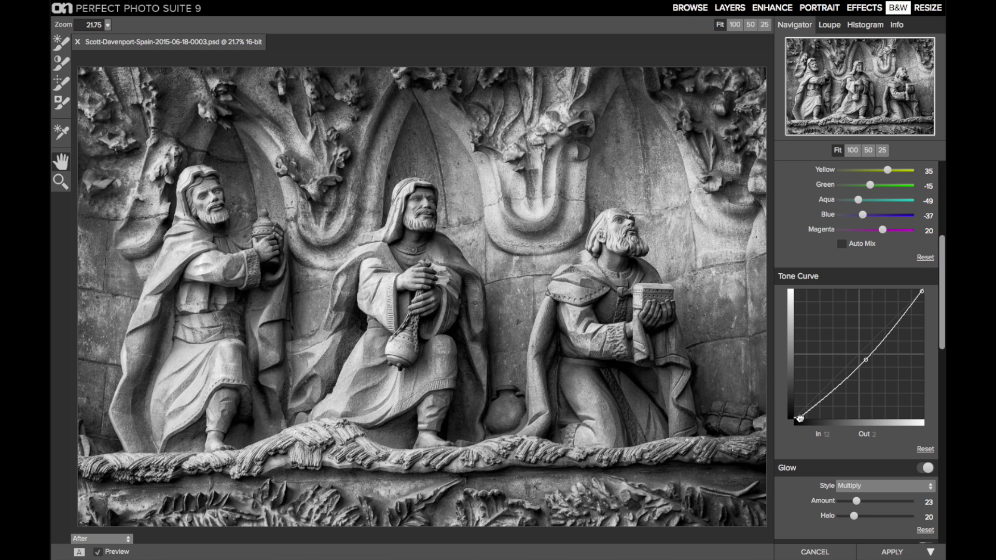
click(866, 360)
click(923, 449)
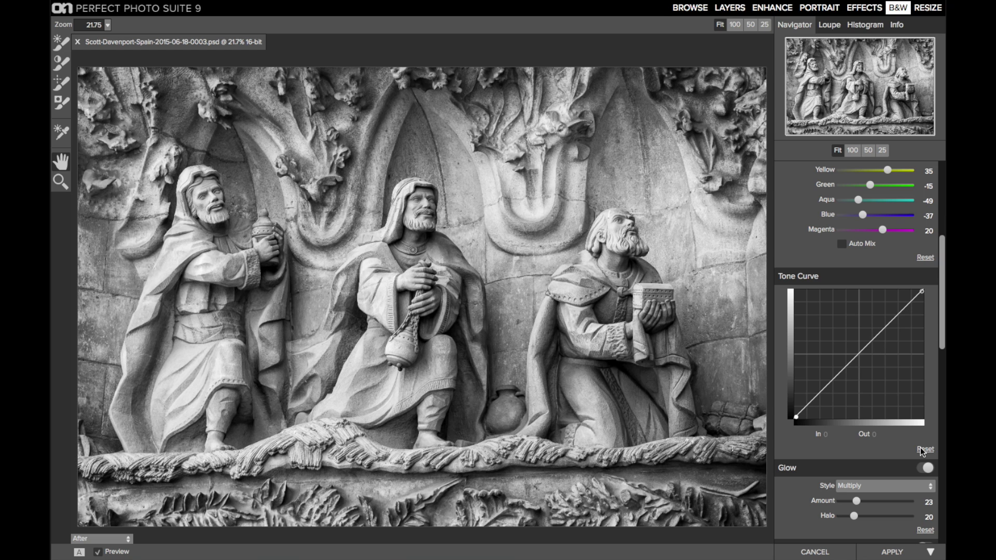
Step: Shape a gentle S-shaped tone curve with a shadow point at In 76, Out 66 and a highlight point, undoing the extra curve reset
click(831, 386)
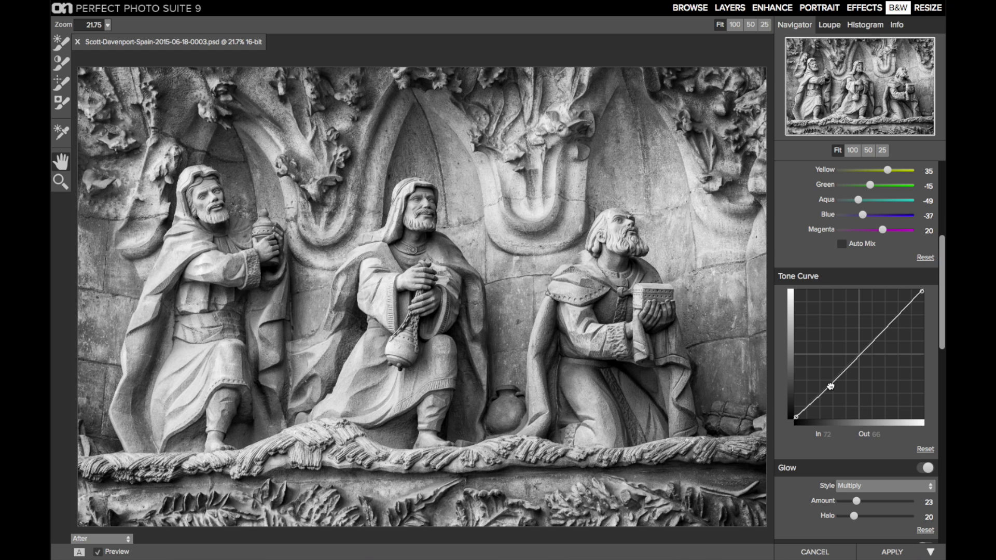
drag(831, 386, 832, 387)
click(888, 326)
drag(888, 325, 889, 325)
drag(831, 386, 832, 386)
click(926, 450)
key(ctrl+z)
Step: Paint More Detail over the three figures at size 200, feather 25 and amount 20, turning Perfect Brush off after the first figure
click(61, 84)
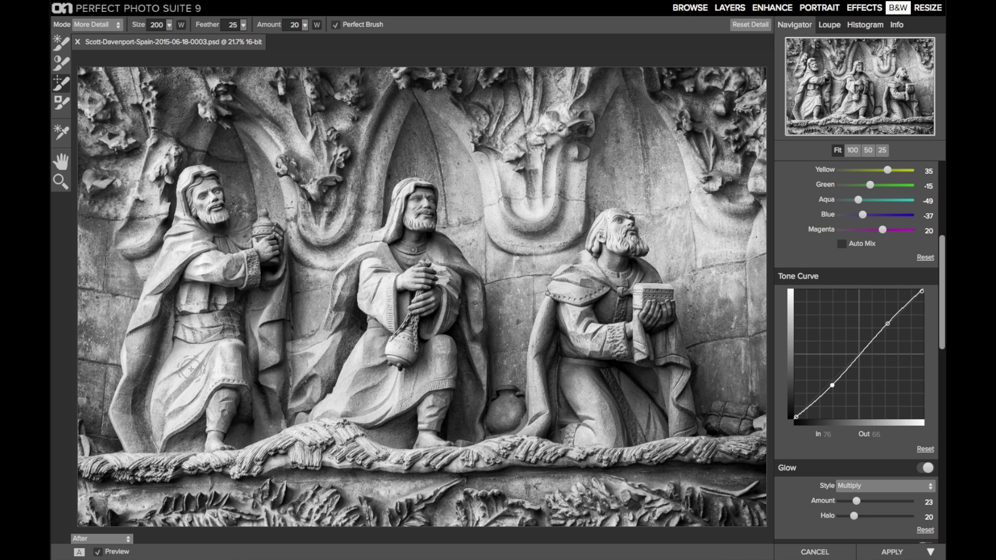
key(ctrl+m)
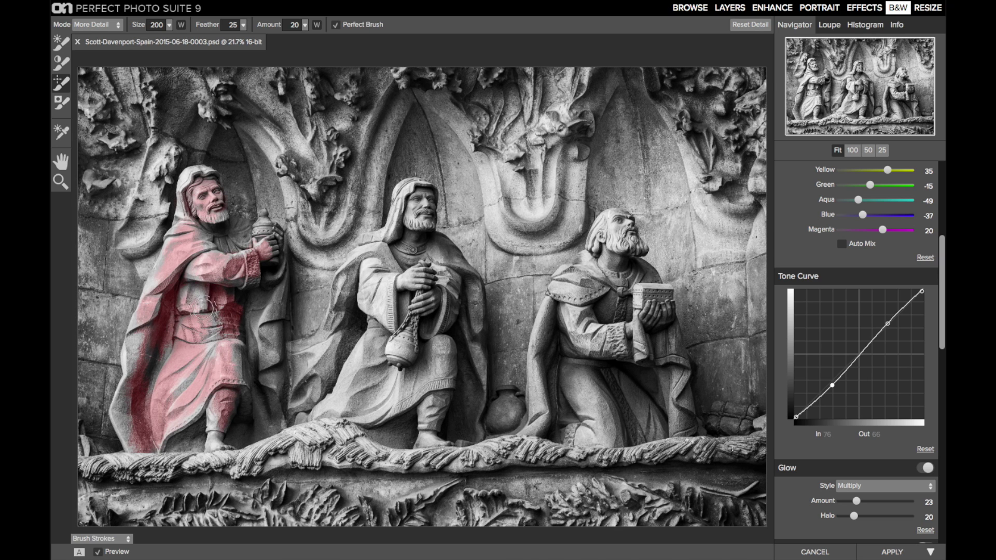
mouse_move(207, 295)
mouse_down()
mouse_move(219, 312)
mouse_move(206, 356)
mouse_move(218, 343)
mouse_move(237, 351)
mouse_move(239, 369)
mouse_move(234, 362)
mouse_move(200, 380)
mouse_move(180, 404)
mouse_move(184, 378)
mouse_move(174, 386)
mouse_move(203, 363)
mouse_move(139, 436)
mouse_move(122, 413)
mouse_move(135, 345)
mouse_move(172, 262)
mouse_move(252, 266)
mouse_move(231, 273)
mouse_move(270, 242)
mouse_move(228, 270)
mouse_move(226, 251)
mouse_move(208, 236)
mouse_move(218, 206)
mouse_move(200, 172)
mouse_move(210, 169)
mouse_move(184, 175)
mouse_move(179, 218)
mouse_up()
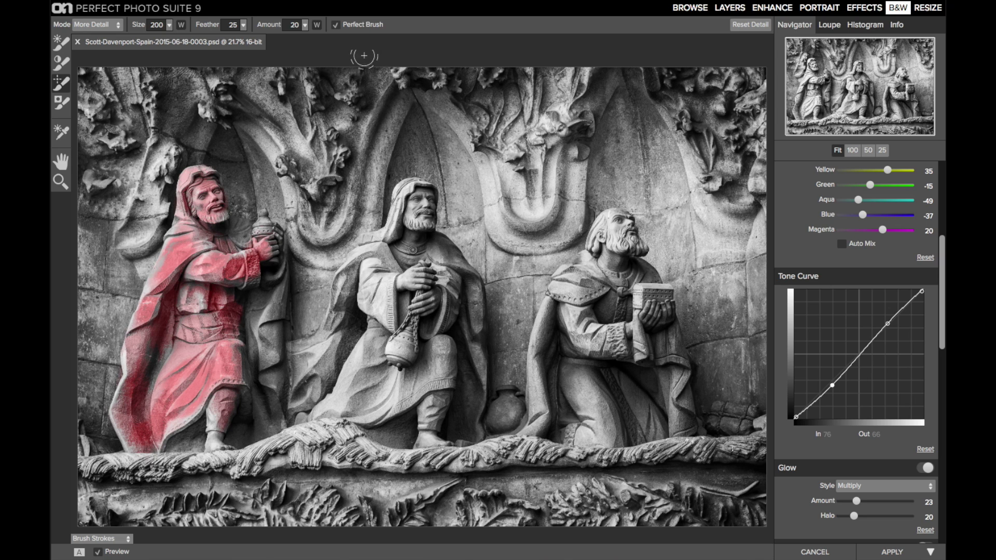
click(336, 24)
mouse_move(423, 220)
mouse_down()
mouse_move(412, 189)
mouse_move(404, 231)
mouse_move(367, 260)
mouse_move(304, 363)
mouse_move(317, 378)
mouse_move(356, 325)
mouse_move(328, 412)
mouse_move(428, 406)
mouse_move(429, 425)
mouse_move(440, 428)
mouse_move(443, 379)
mouse_move(458, 422)
mouse_move(469, 412)
mouse_move(473, 314)
mouse_move(428, 234)
mouse_move(367, 298)
mouse_move(365, 380)
mouse_move(451, 369)
mouse_move(456, 327)
mouse_move(438, 283)
mouse_move(446, 333)
mouse_move(426, 332)
mouse_move(416, 280)
mouse_move(396, 356)
mouse_move(392, 321)
mouse_move(410, 344)
mouse_move(462, 274)
mouse_move(476, 313)
mouse_move(464, 430)
mouse_up()
mouse_move(641, 250)
mouse_down()
mouse_move(614, 225)
mouse_move(610, 251)
mouse_move(564, 290)
mouse_move(542, 419)
mouse_move(571, 430)
mouse_move(685, 423)
mouse_move(653, 296)
mouse_move(627, 260)
mouse_move(659, 419)
mouse_move(565, 420)
mouse_move(565, 382)
mouse_move(612, 273)
mouse_move(584, 302)
mouse_move(567, 361)
mouse_move(583, 401)
mouse_move(656, 394)
mouse_move(620, 311)
mouse_move(594, 366)
mouse_move(630, 377)
mouse_move(615, 394)
mouse_move(592, 389)
mouse_move(612, 391)
mouse_move(584, 327)
mouse_move(592, 290)
mouse_move(563, 328)
mouse_up()
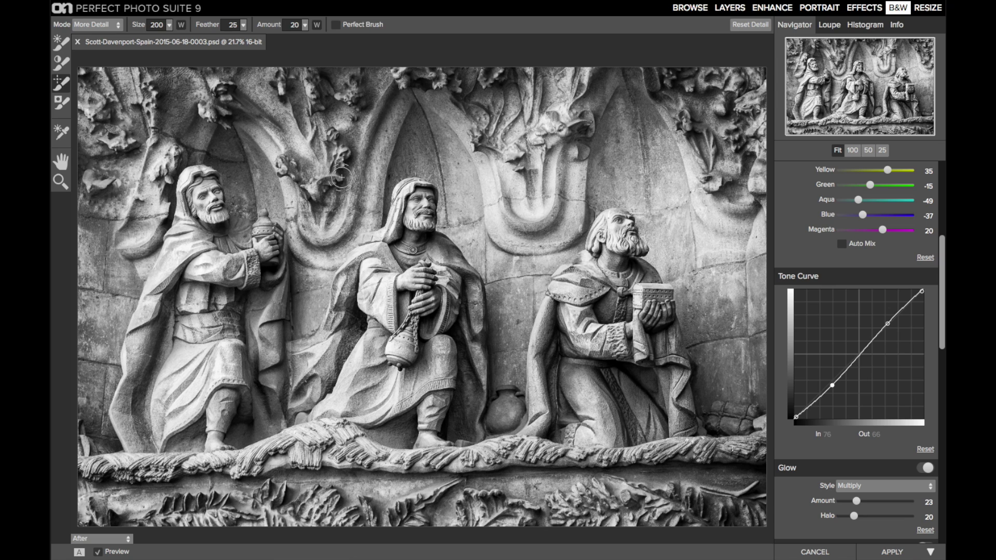
Step: Darken the wall beside and between the figures using the brightness brush at amount 20 and size 250 with Perfect Brush off
click(61, 49)
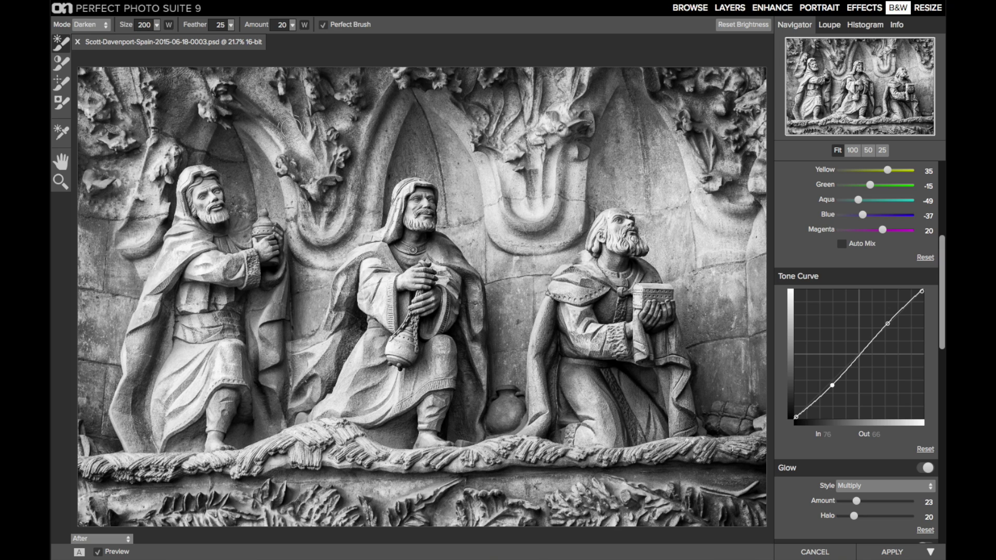
click(323, 25)
mouse_move(100, 435)
mouse_down()
mouse_move(111, 315)
mouse_move(174, 154)
mouse_move(214, 148)
mouse_move(237, 181)
mouse_up()
key(bracketleft)
key(bracketleft)
key(bracketleft)
key(bracketleft)
key(bracketleft)
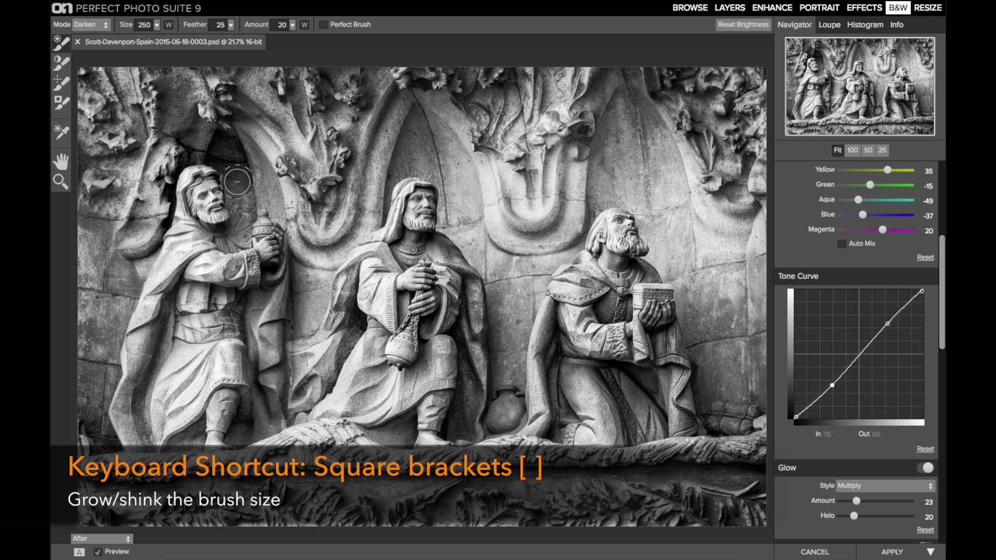
mouse_move(237, 182)
mouse_down()
mouse_move(242, 202)
mouse_move(257, 195)
mouse_move(291, 222)
mouse_move(293, 325)
mouse_move(310, 314)
mouse_move(325, 254)
mouse_move(369, 215)
mouse_move(395, 165)
mouse_move(439, 168)
mouse_move(448, 218)
mouse_move(493, 270)
mouse_move(502, 375)
mouse_move(514, 373)
mouse_move(542, 268)
mouse_move(595, 206)
mouse_move(624, 193)
mouse_move(680, 279)
mouse_move(705, 396)
mouse_move(754, 392)
mouse_move(722, 360)
mouse_up()
Step: Enlarge the darkening brush to size 400 and darken the outer wall and the upper carvings around the figures
key(bracketright)
key(bracketleft)
key(bracketright)
key(bracketright)
key(bracketright)
mouse_move(746, 339)
mouse_down()
mouse_move(706, 292)
mouse_move(755, 273)
mouse_move(750, 68)
mouse_move(721, 179)
mouse_move(651, 175)
mouse_move(653, 189)
mouse_move(600, 171)
mouse_move(535, 224)
mouse_move(512, 294)
mouse_move(495, 184)
mouse_move(465, 162)
mouse_move(534, 167)
mouse_move(582, 132)
mouse_move(588, 111)
mouse_move(749, 149)
mouse_move(547, 61)
mouse_move(517, 61)
mouse_move(518, 97)
mouse_move(422, 137)
mouse_move(361, 148)
mouse_move(319, 226)
mouse_move(317, 192)
mouse_move(269, 148)
mouse_move(359, 143)
mouse_move(357, 115)
mouse_move(377, 102)
mouse_move(367, 87)
mouse_move(189, 81)
mouse_move(258, 100)
mouse_move(213, 84)
mouse_move(153, 101)
mouse_move(118, 137)
mouse_move(93, 220)
mouse_move(136, 141)
mouse_move(134, 171)
mouse_move(81, 302)
mouse_move(94, 68)
mouse_move(107, 97)
mouse_move(202, 108)
mouse_move(141, 99)
mouse_up()
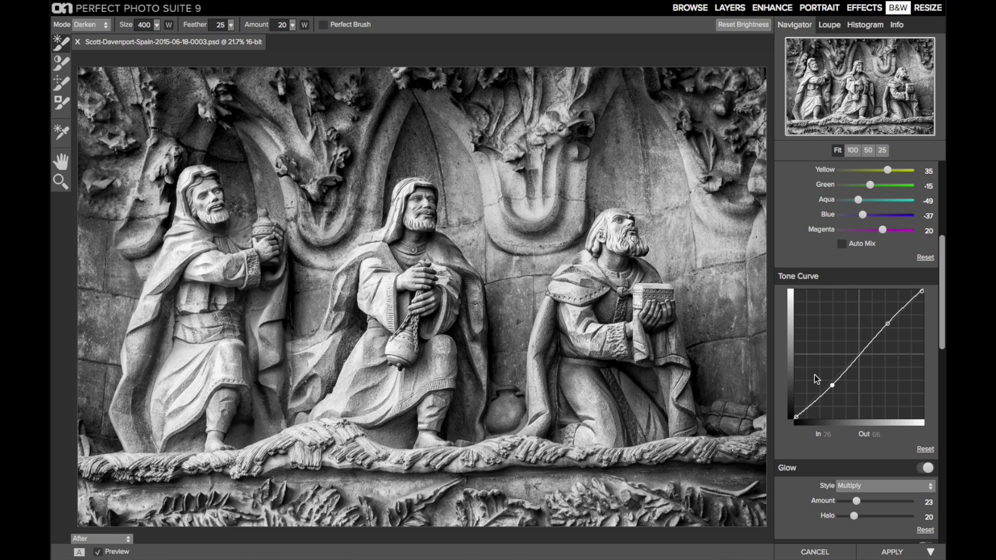
Step: Set the vignette's size to 47, feather to 100 and brightness to -38, temporarily using zero feather and -100 brightness to judge its shape
scroll(815, 374, down, 2)
scroll(814, 374, down, 15)
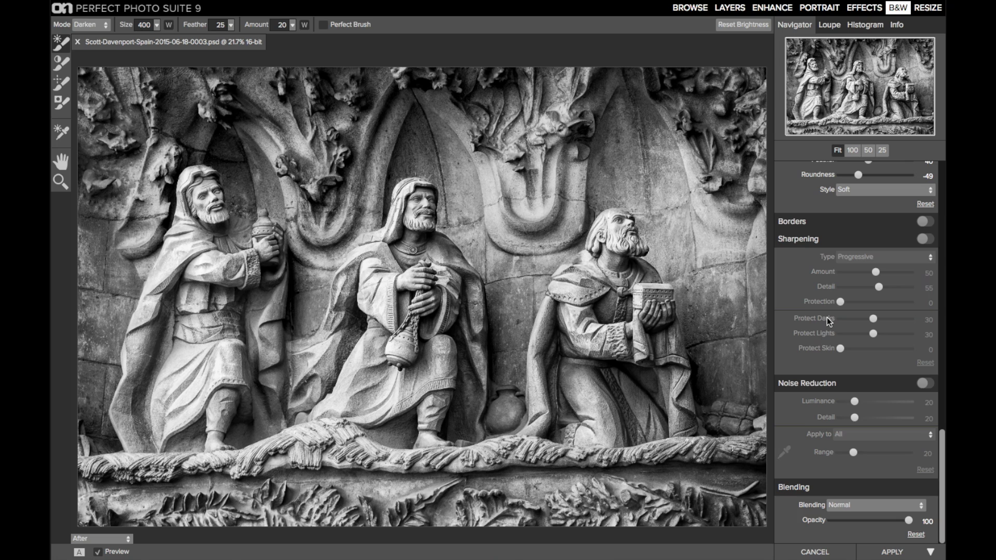
scroll(827, 317, up, 6)
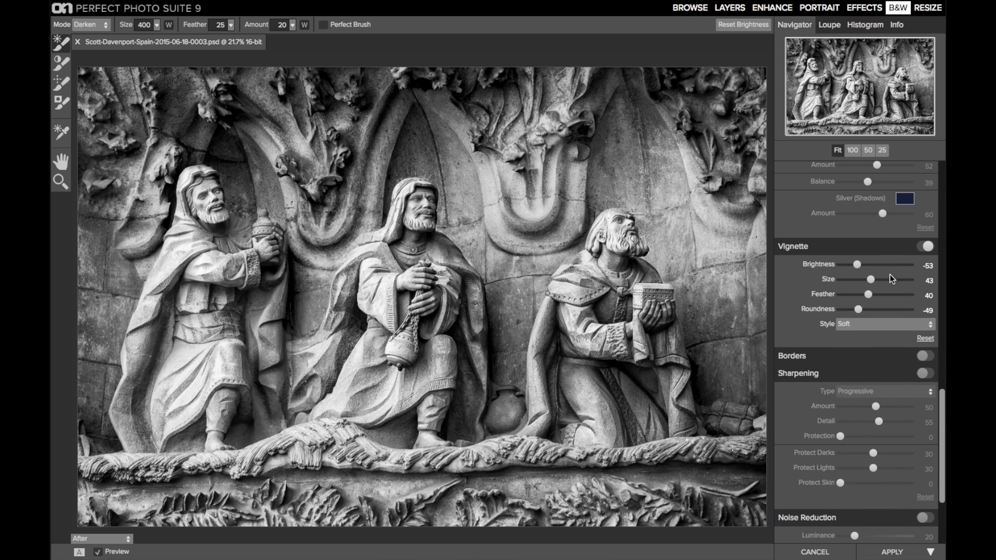
click(839, 264)
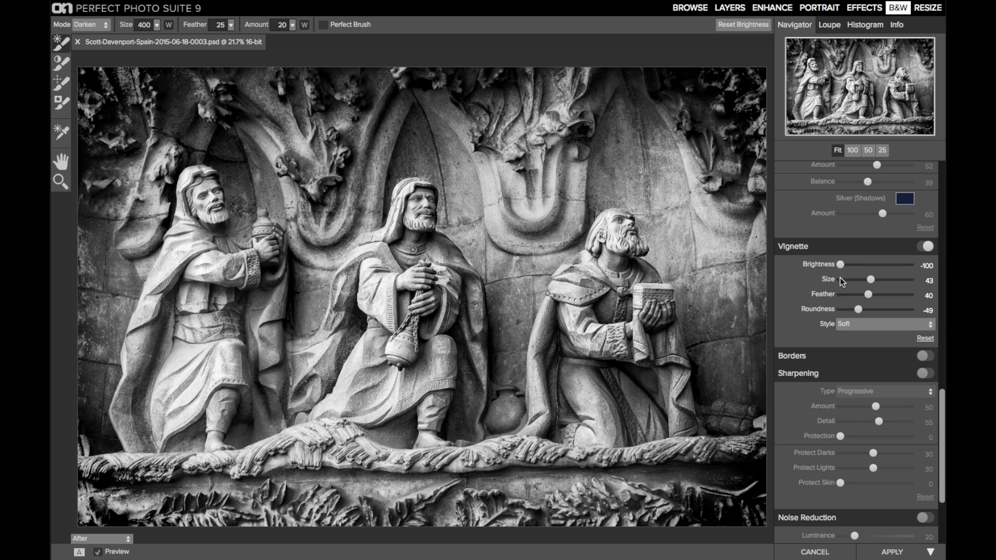
click(840, 295)
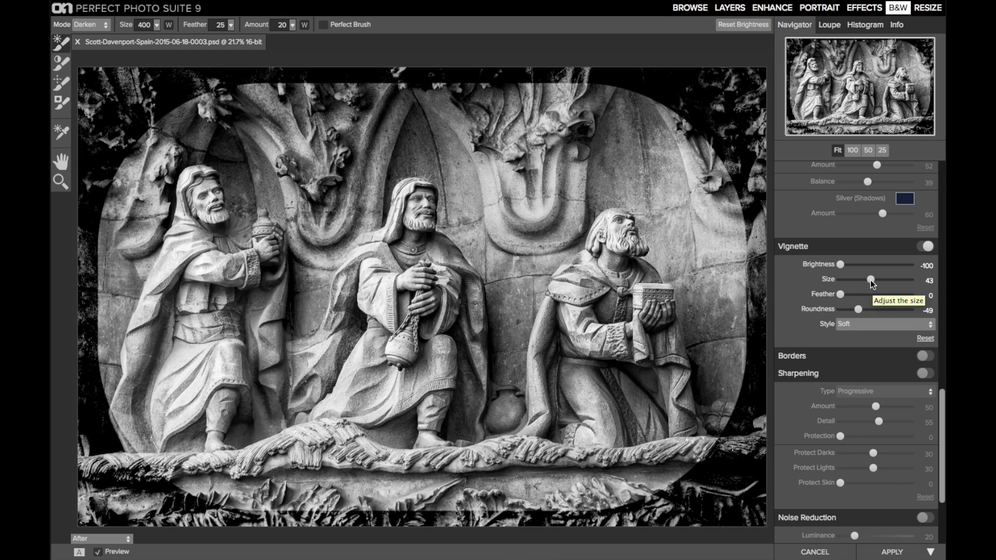
drag(871, 280, 874, 280)
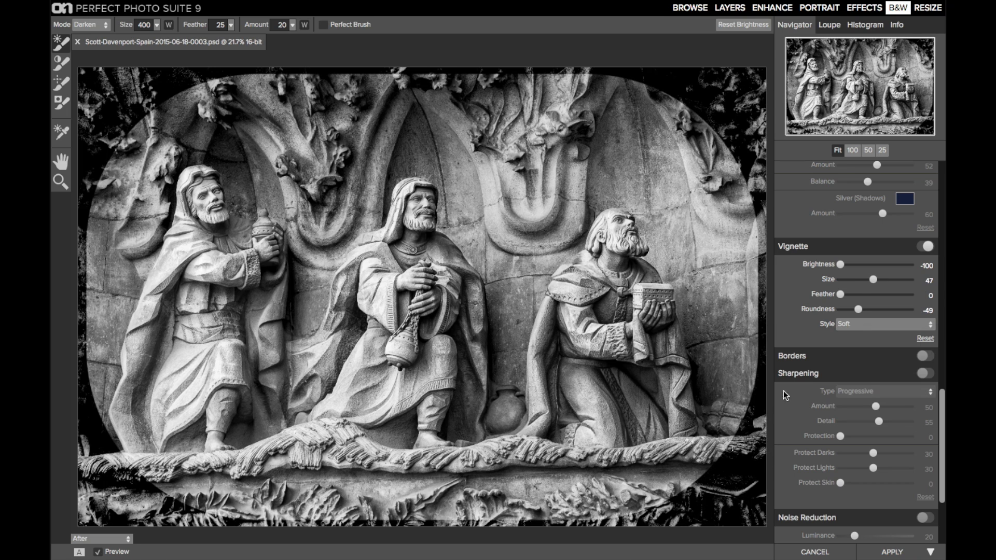
click(910, 296)
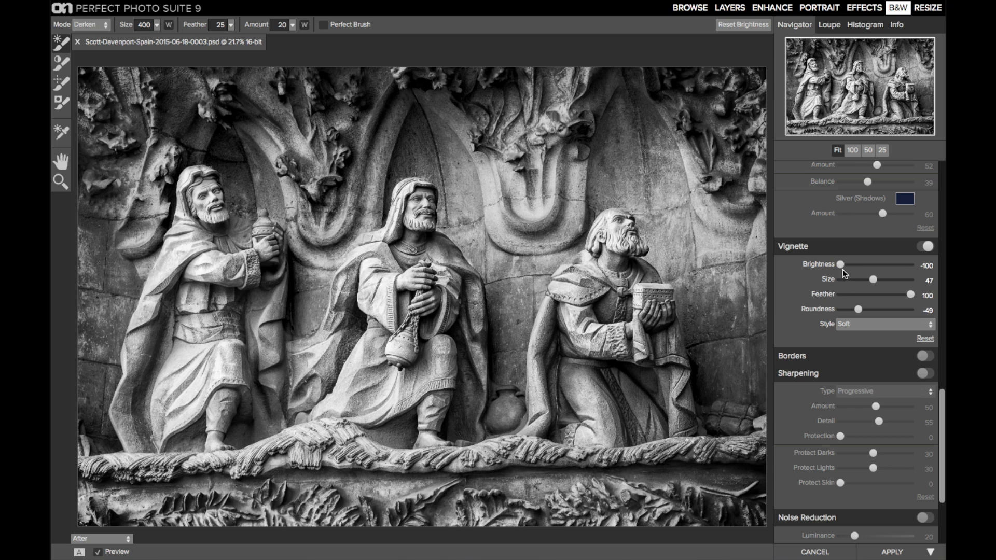
drag(841, 263, 861, 263)
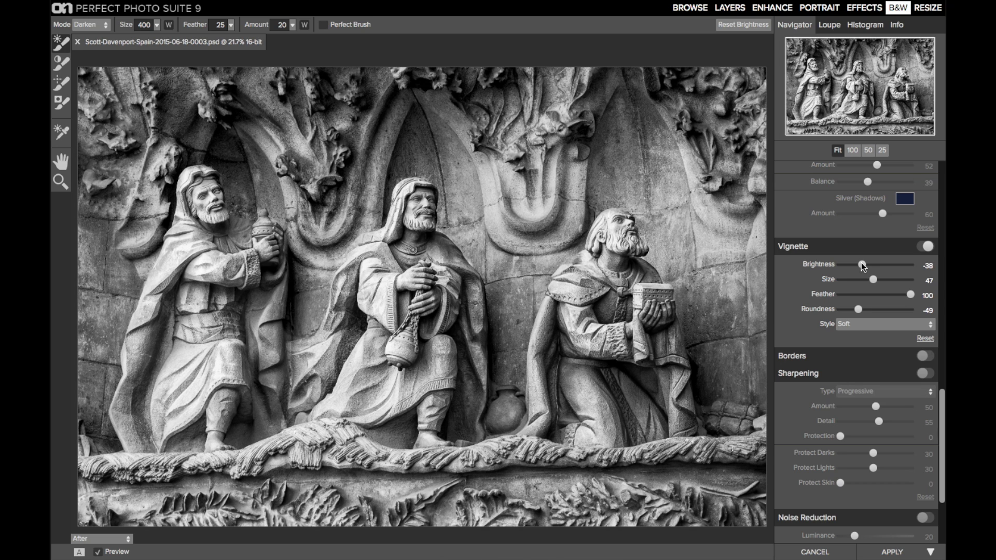